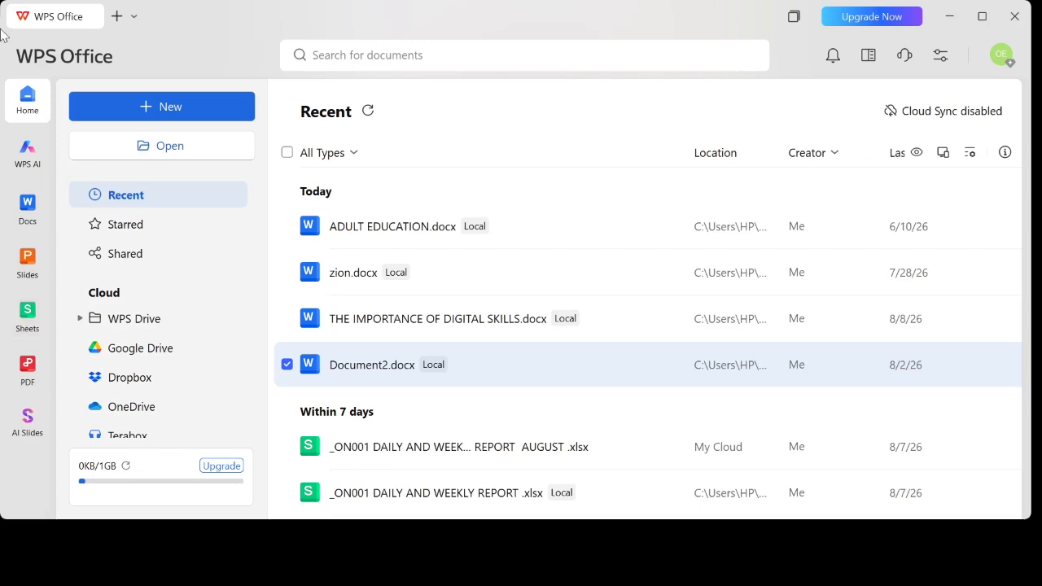
# Create a blank text document and open its header for editing
pyautogui.click(25, 210)
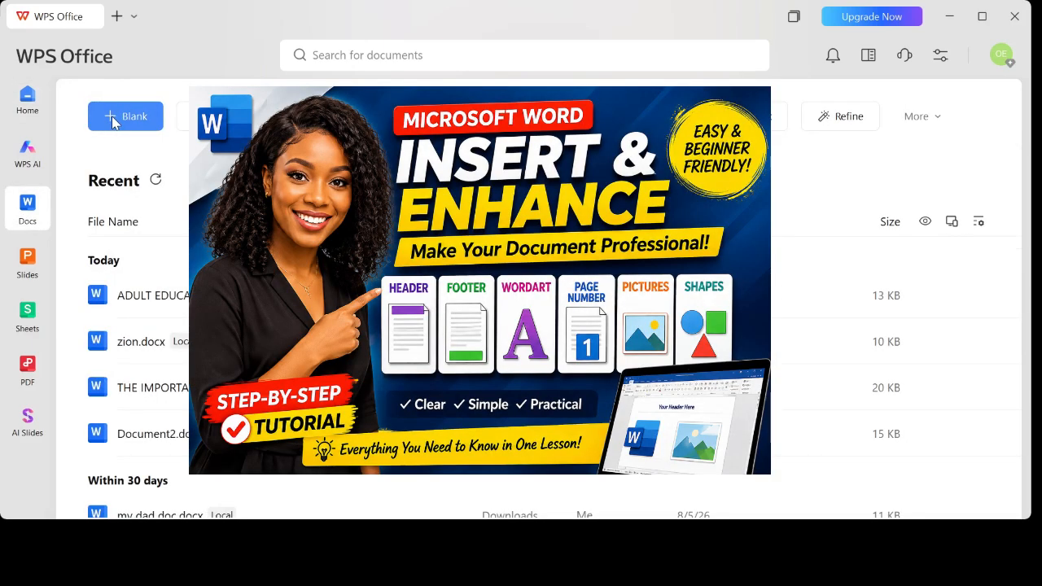
pyautogui.click(112, 117)
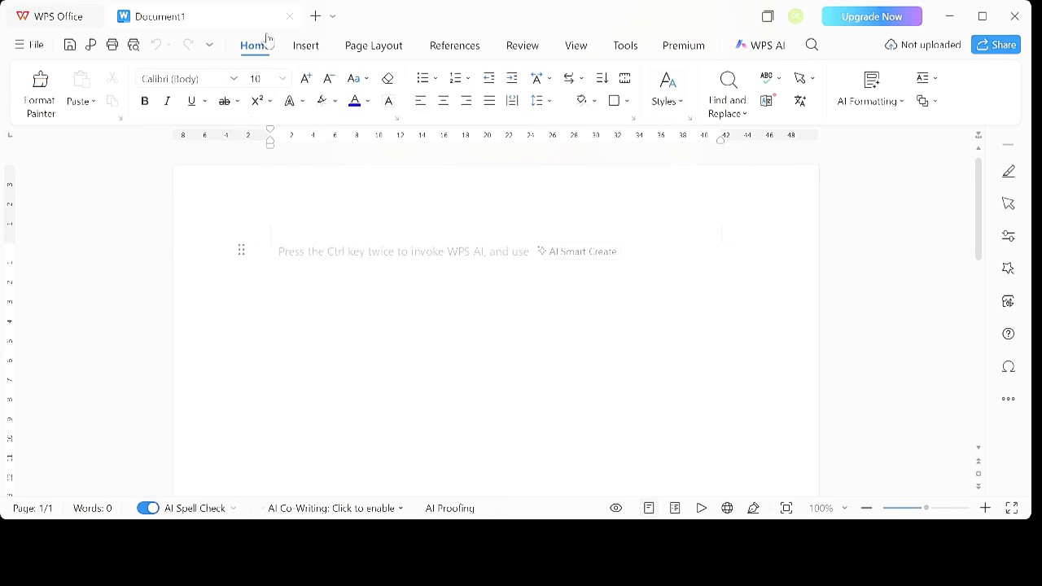
pyautogui.click(308, 51)
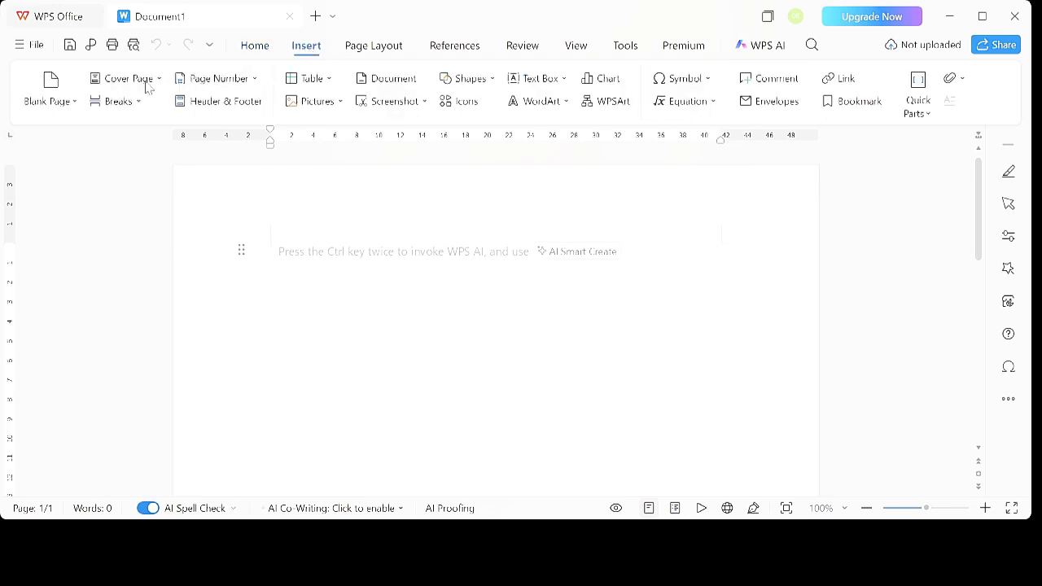
pyautogui.click(218, 103)
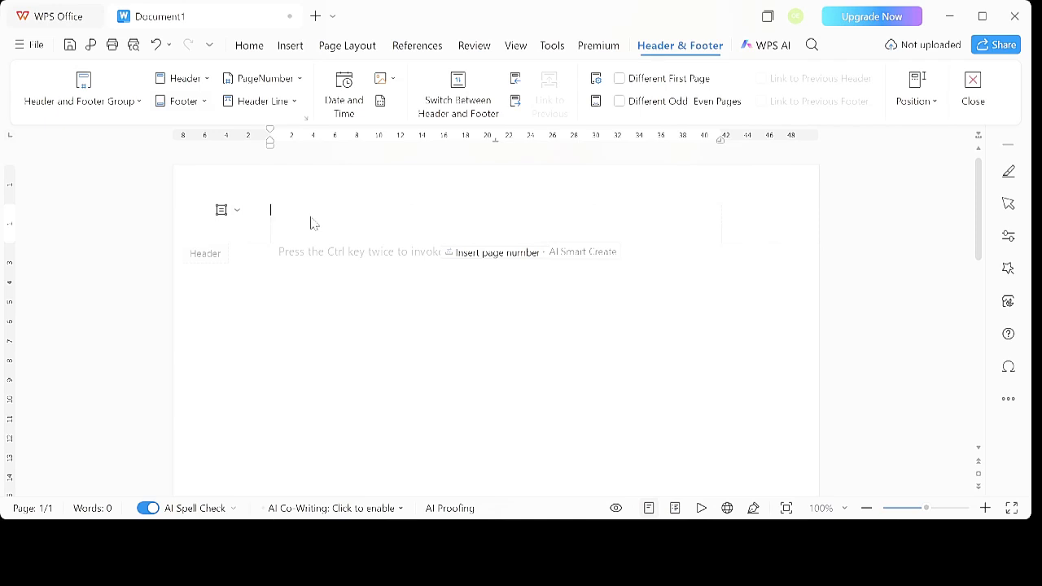
# Enter "THE IMPORTANCE OF DIGITAL SKILLS" as the header text and return to the document body
pyautogui.write('al')
pyautogui.press('BackSpace')
pyautogui.press('BackSpace')
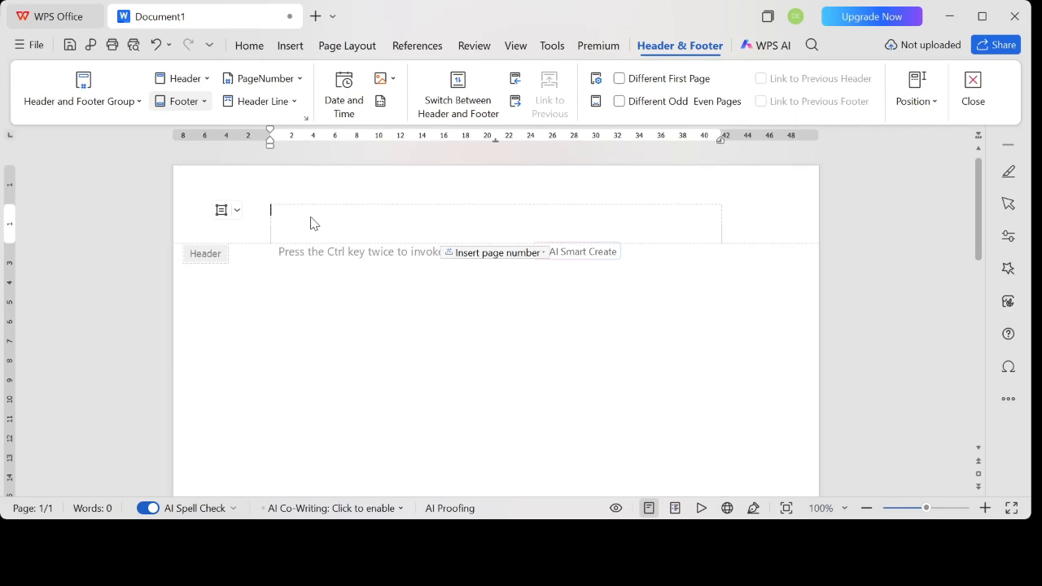
pyautogui.write('HE IMPORTANCE OF DIGITAL S')
pyautogui.write('KILLS')
pyautogui.doubleClick(346, 254)
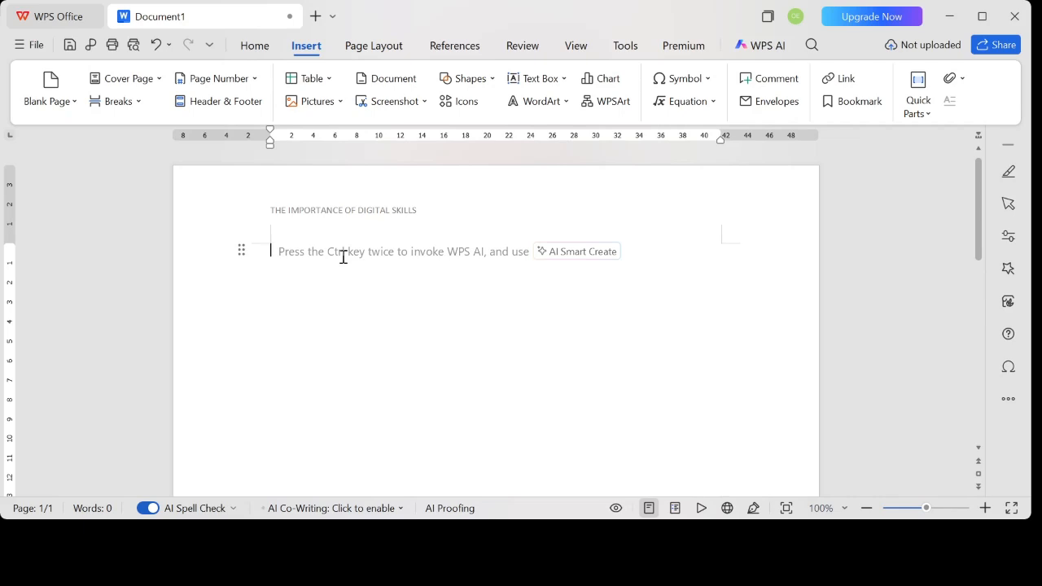
# Write two body paragraphs, one on why digital skills are essential in today's world and one on why everyone should continue improving them
pyautogui.write('d')
pyautogui.press('BackSpace')
pyautogui.write('D')
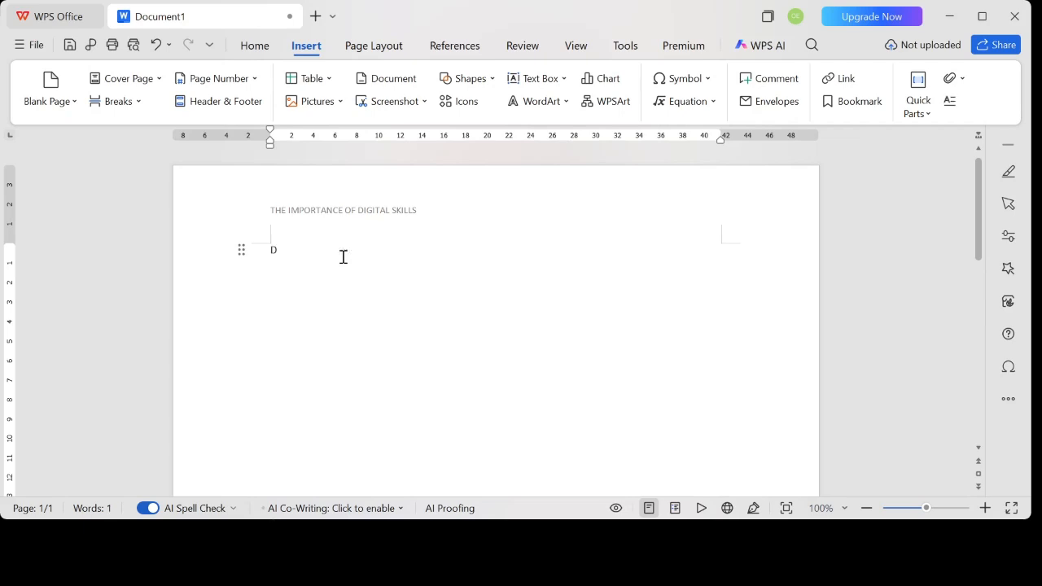
pyautogui.write('igital ski')
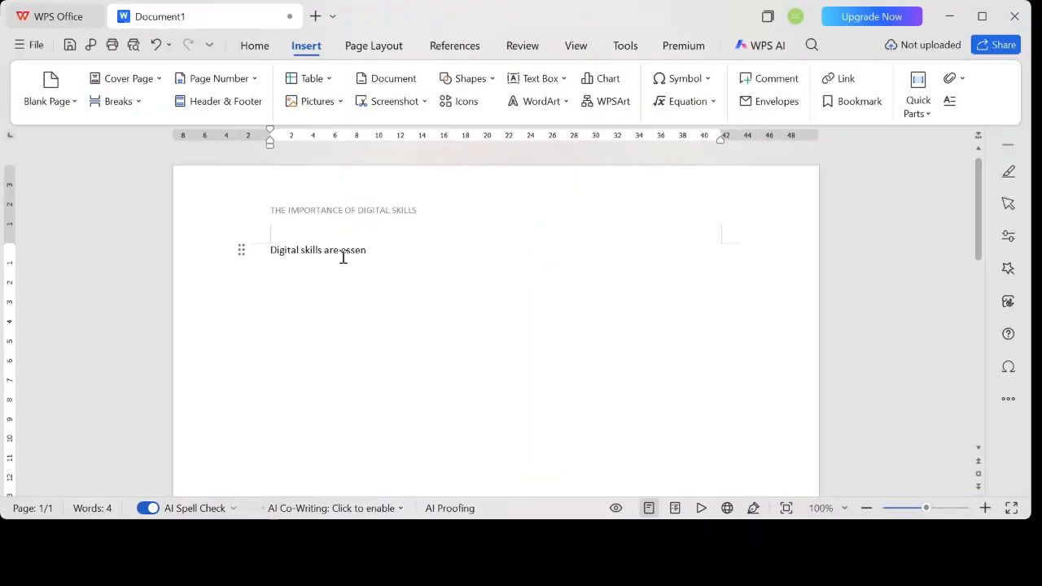
pyautogui.write("tial in today's world. They help us communicate , learn , work, and solve problems efficiently. Learning microsoft word, Excel, Powerpoint and other digital tools increases productivity and creates more employment oppourtunites.")
pyautogui.press('Return')
pyautogui.write('Everyone should continue learning and improving their dogital skills because technology is constant')
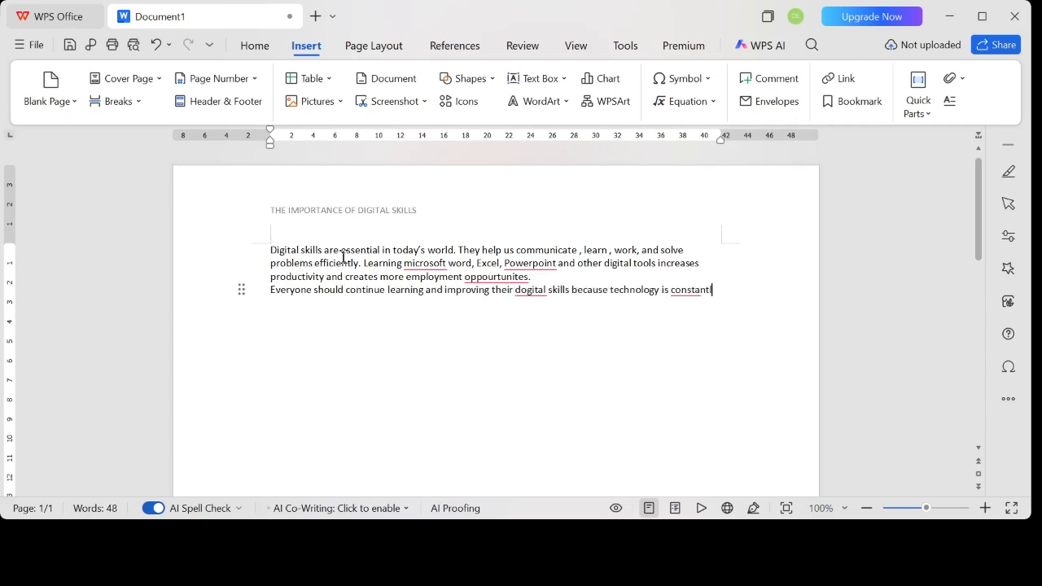
pyautogui.write('ly changing.')
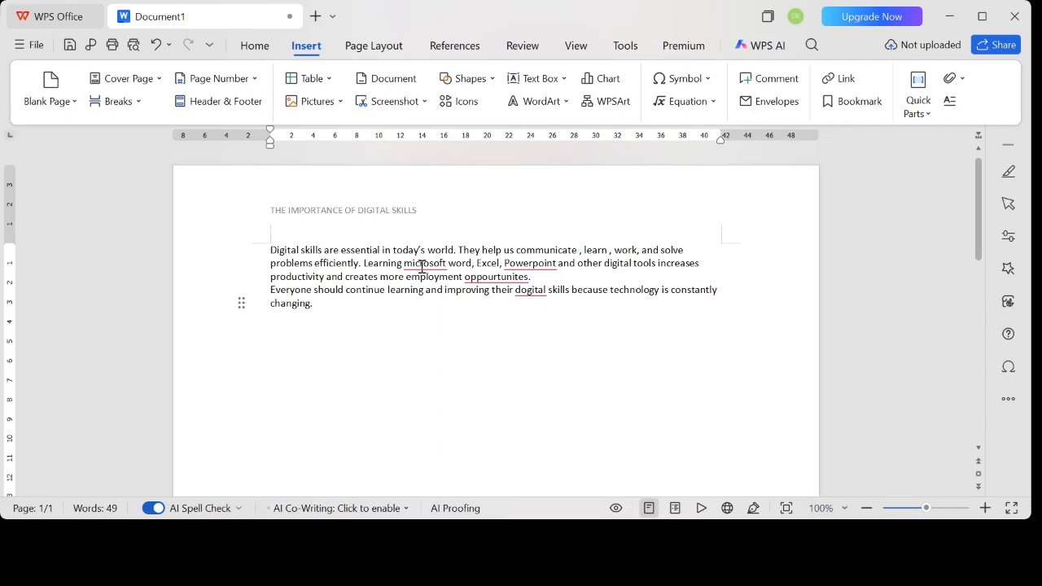
# Correct the flagged spellings in the first paragraph to "Microsoft" and "PowerPoint" using the dictionary suggestions
pyautogui.click(422, 265)
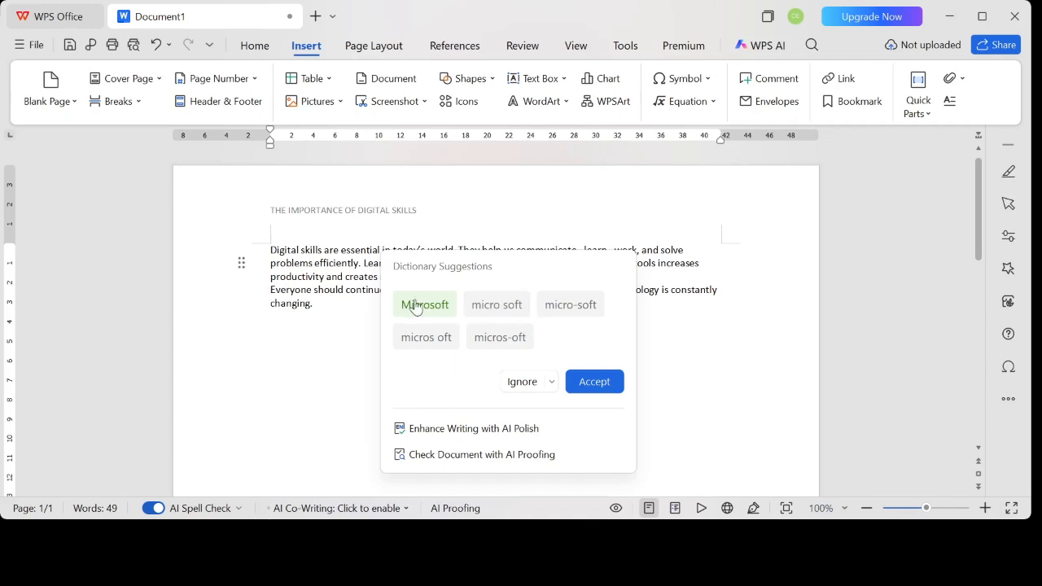
pyautogui.click(601, 383)
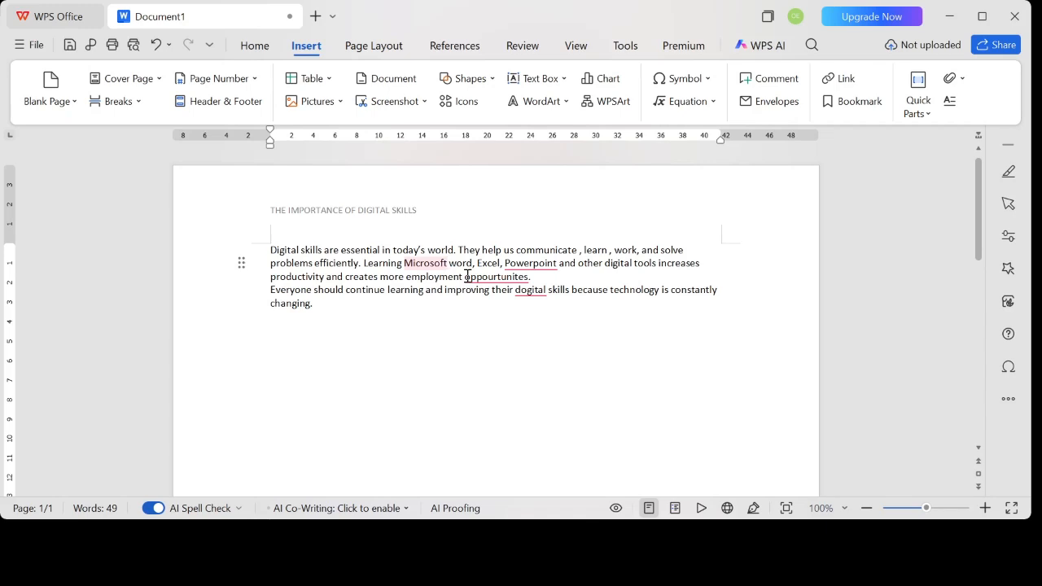
pyautogui.click(529, 271)
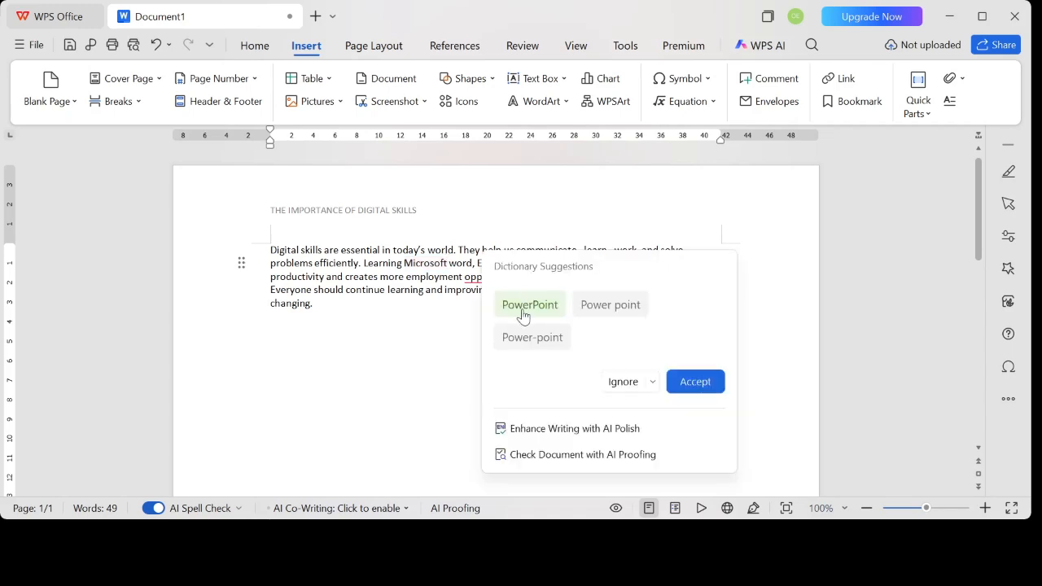
pyautogui.click(703, 379)
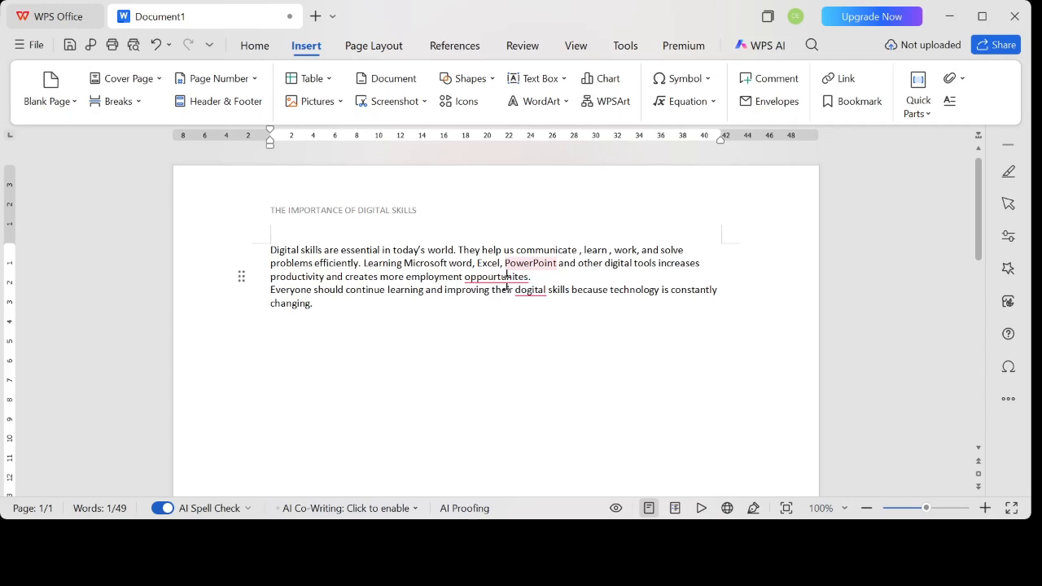
# Replace the misspelled word after "employment" with "opportunity" and correct "dogital" to "digital" using the dictionary suggestions
pyautogui.click(508, 277)
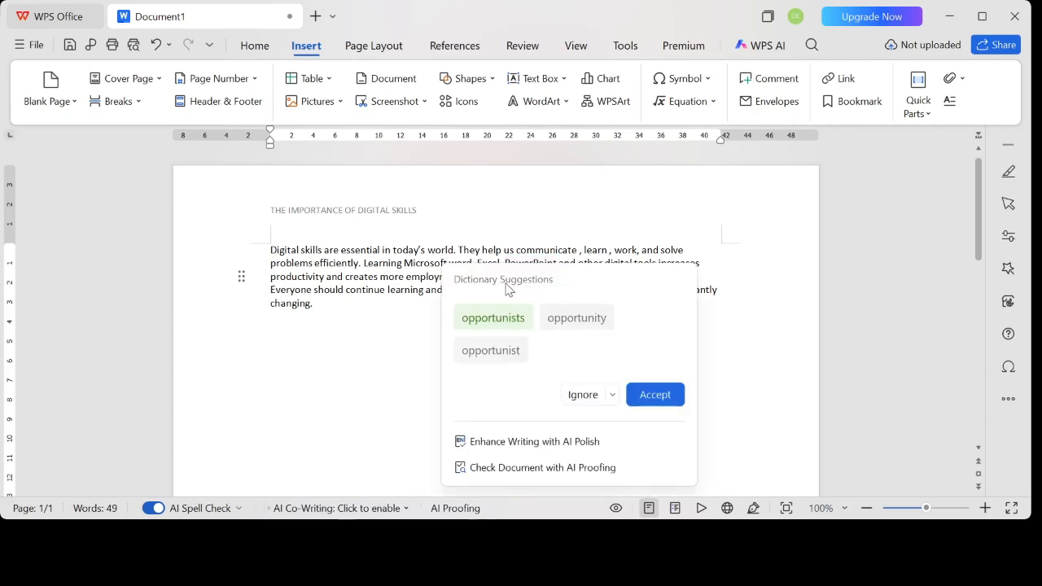
pyautogui.click(579, 323)
pyautogui.click(651, 394)
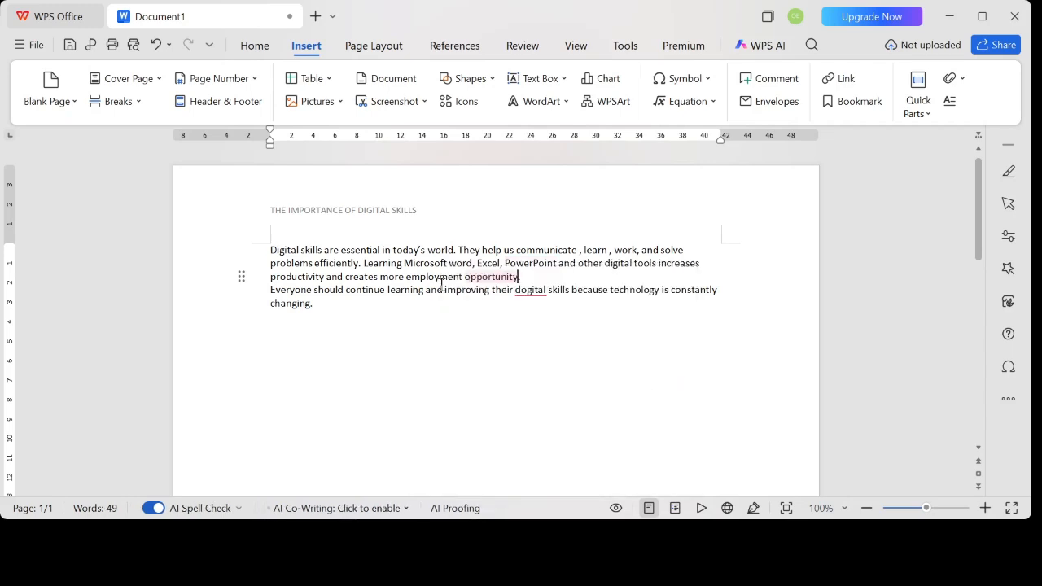
pyautogui.click(528, 293)
pyautogui.click(528, 333)
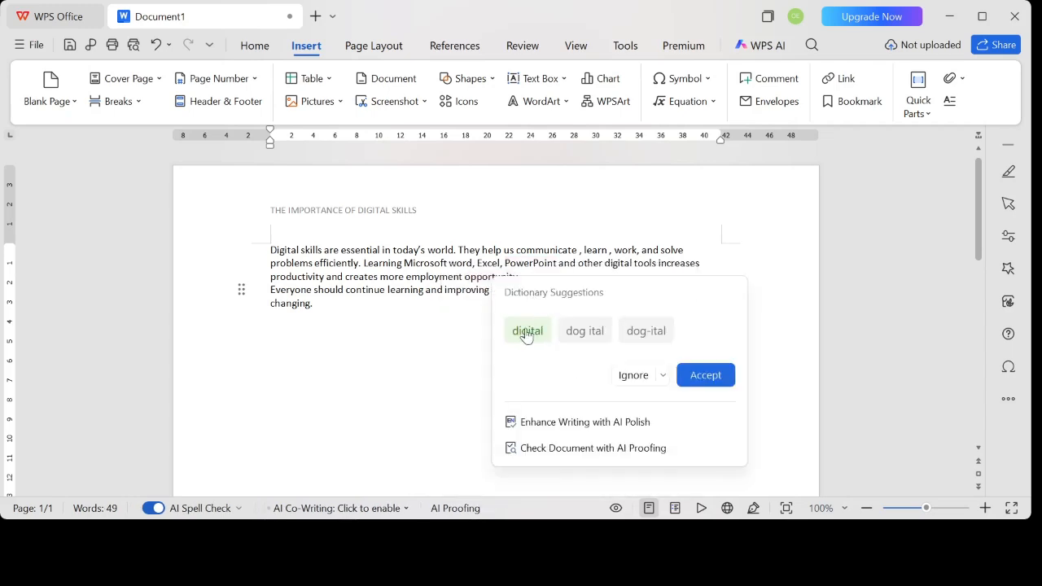
pyautogui.click(695, 375)
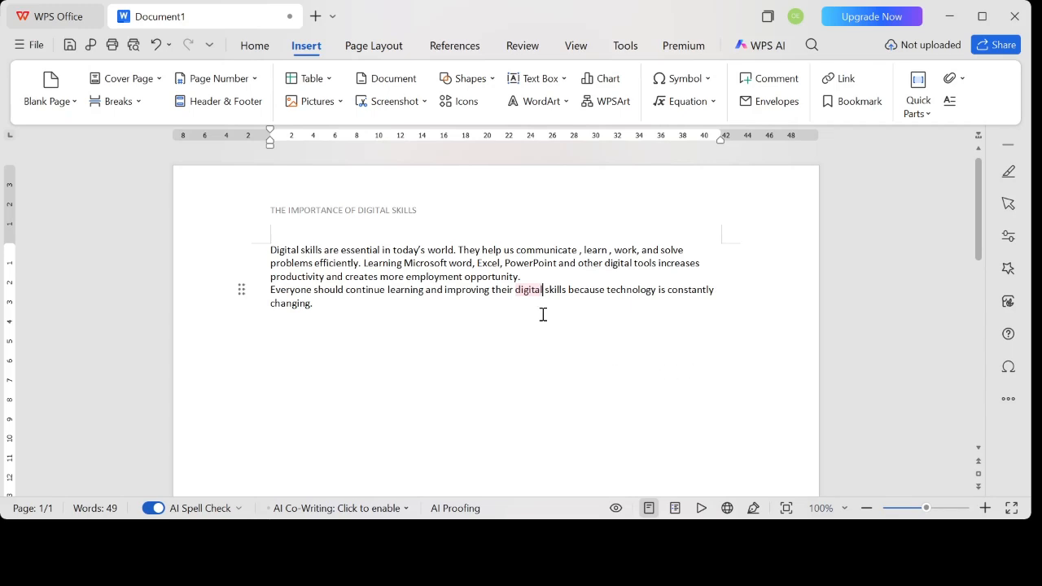
# End the header title with a full stop and set its font to Times New Roman
pyautogui.doubleClick(422, 216)
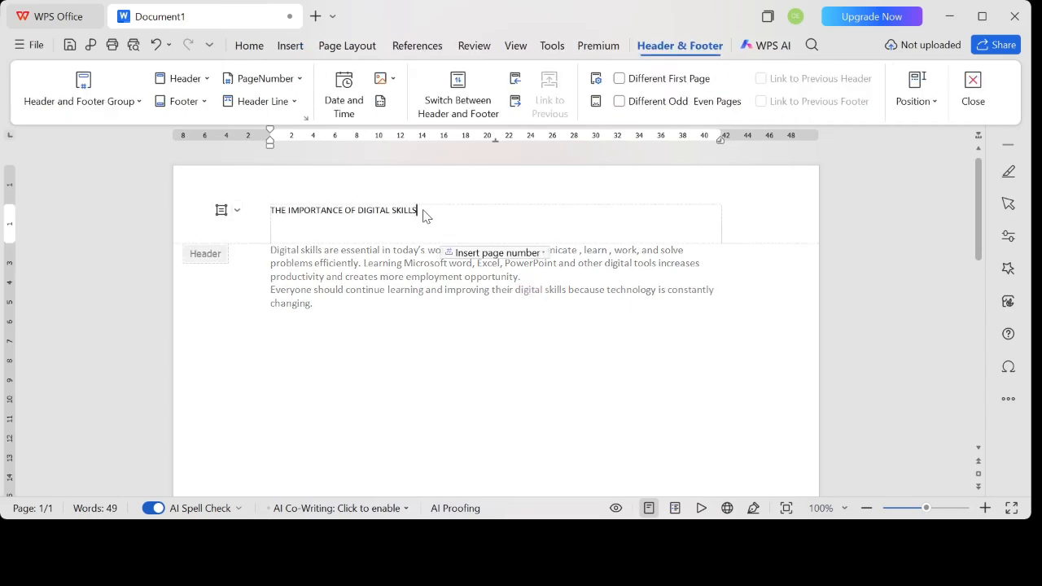
pyautogui.write('.')
pyautogui.moveTo(422, 211); pyautogui.dragTo(264, 213)
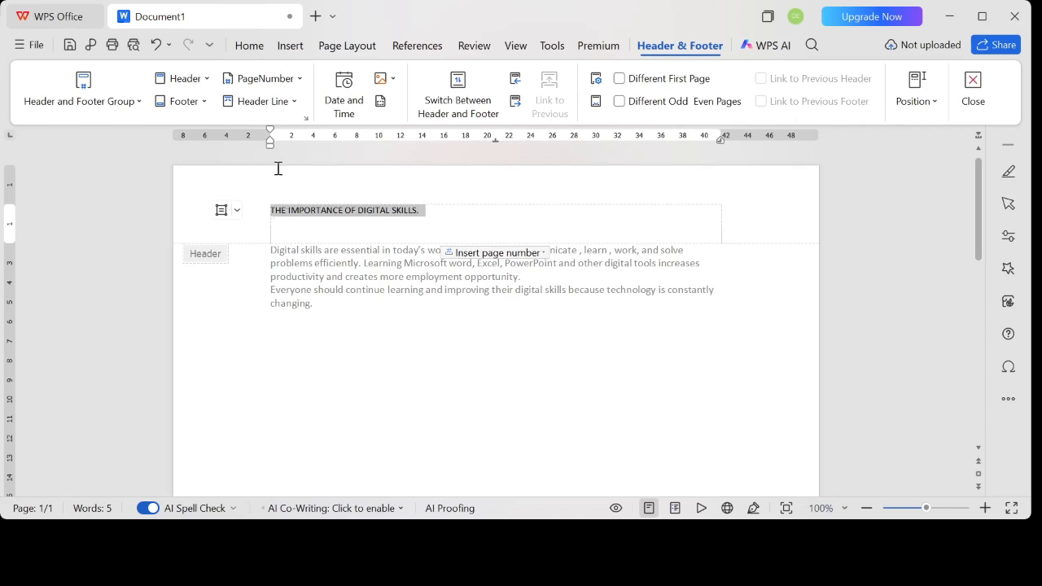
pyautogui.click(254, 45)
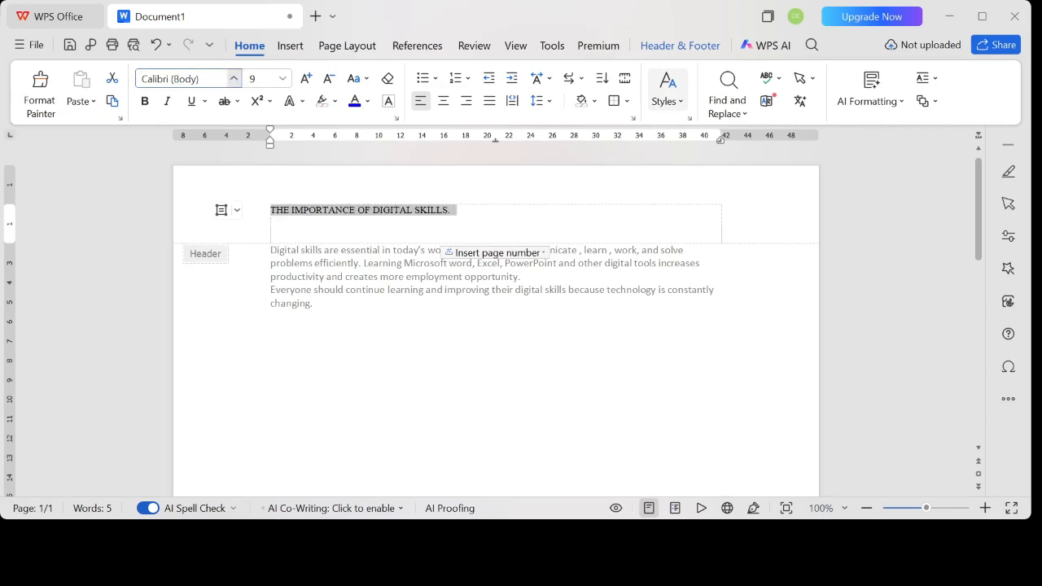
pyautogui.click(219, 237)
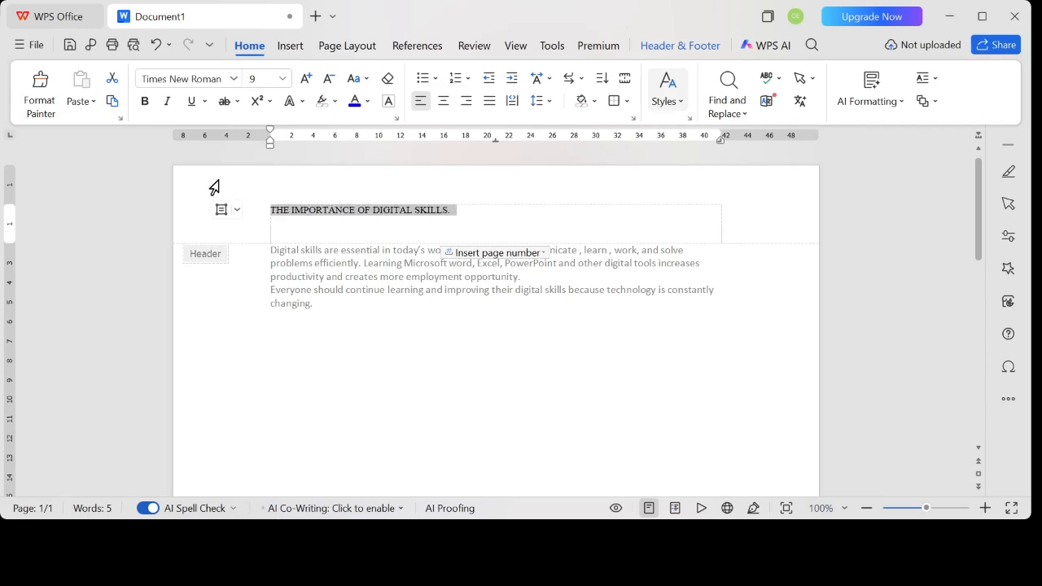
# Set the header title to font size 20 and make it bold
pyautogui.click(286, 79)
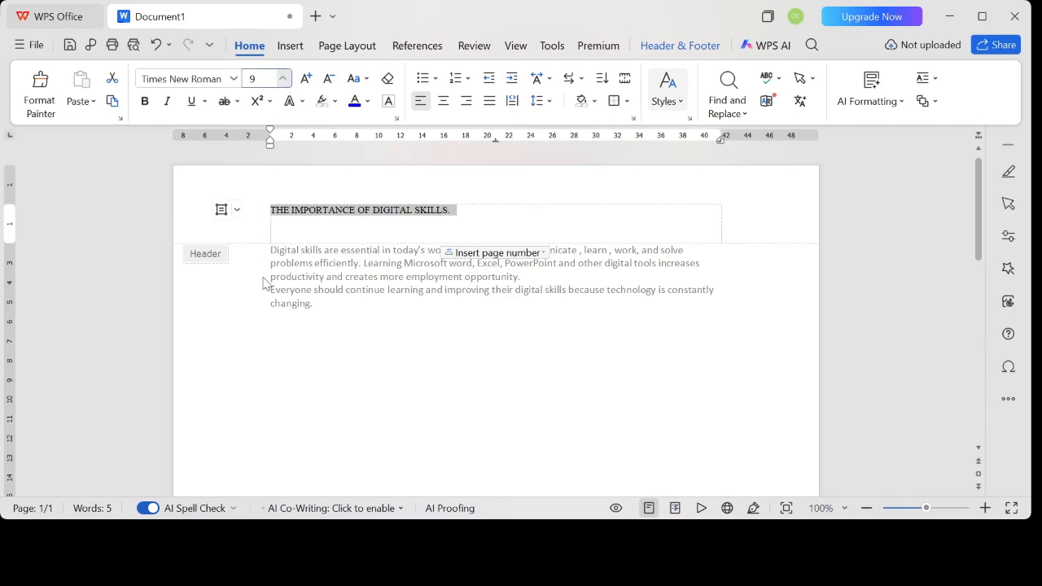
pyautogui.click(269, 350)
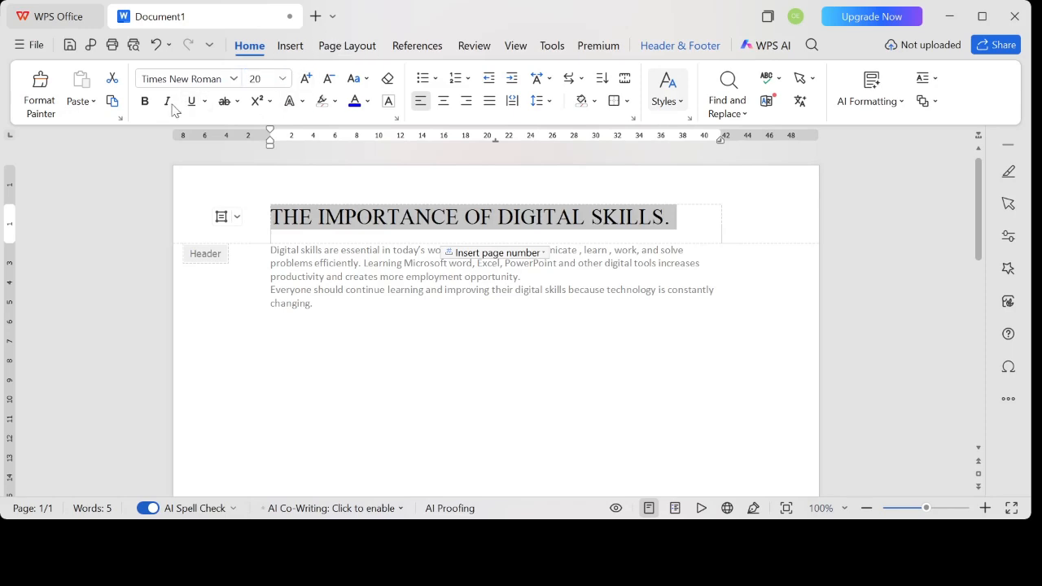
pyautogui.click(145, 103)
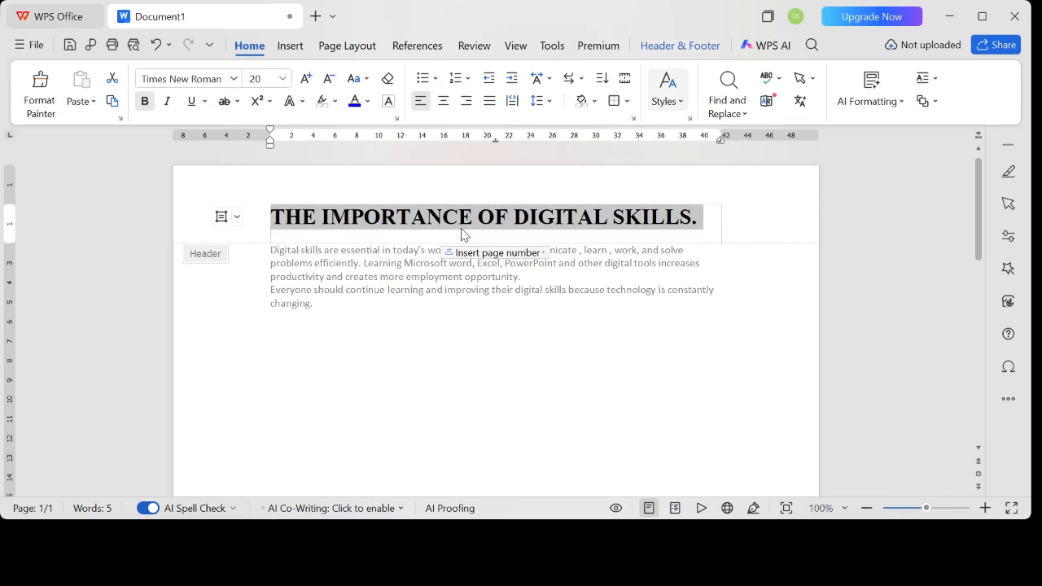
pyautogui.click(322, 313)
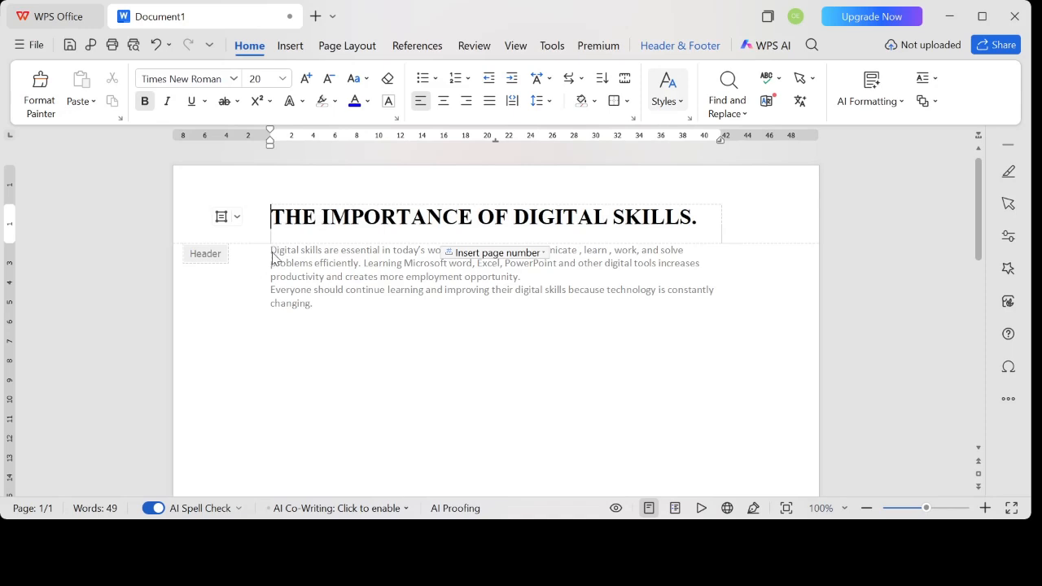
pyautogui.moveTo(321, 313); pyautogui.dragTo(267, 276)
pyautogui.click(323, 309)
pyautogui.moveTo(272, 260); pyautogui.dragTo(322, 313)
pyautogui.click(333, 314)
# Leave the header and format both body paragraphs in Times New Roman, size 18
pyautogui.doubleClick(366, 346)
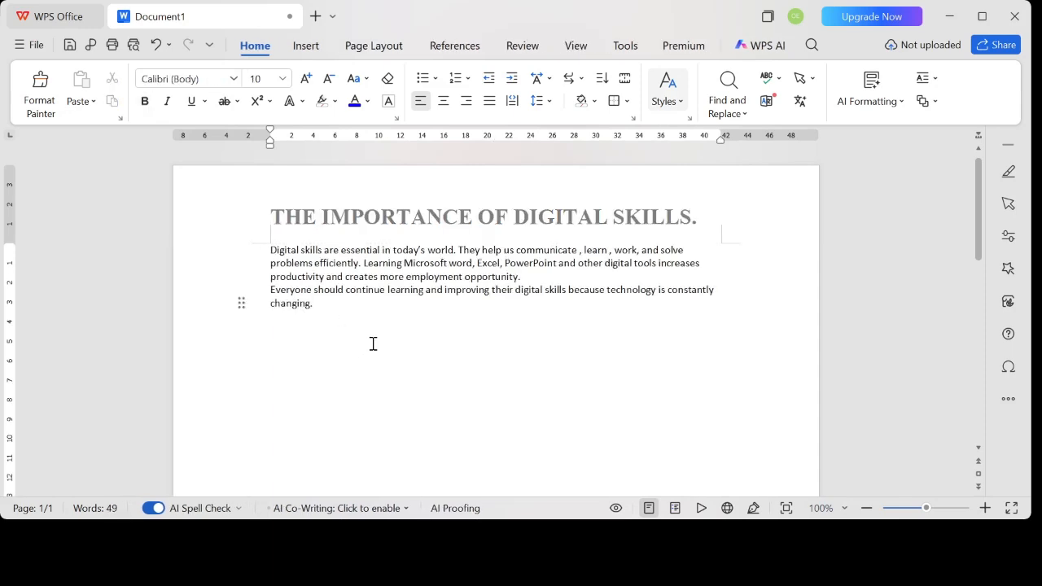
pyautogui.moveTo(316, 303); pyautogui.dragTo(270, 249)
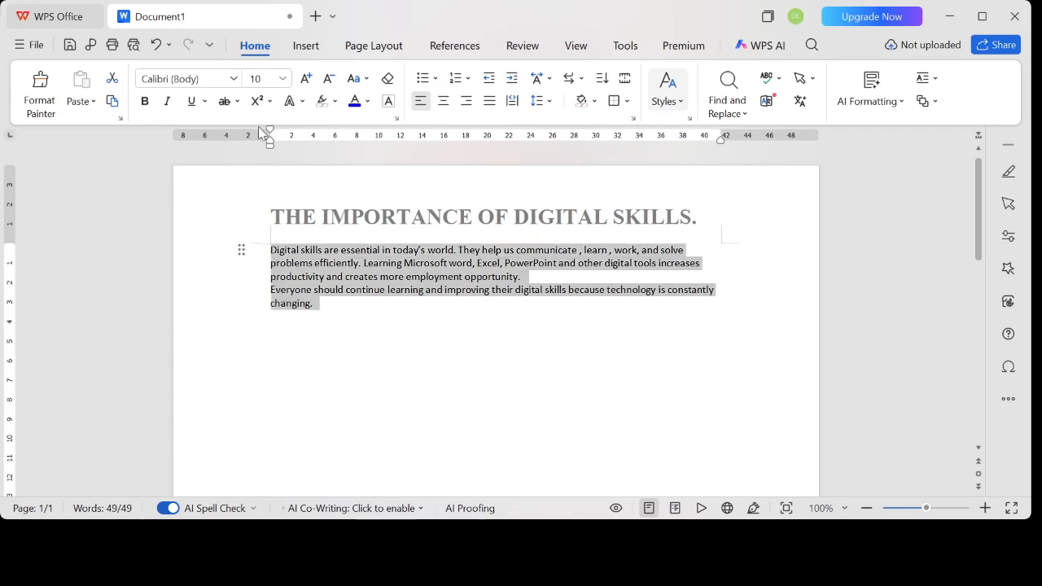
pyautogui.click(285, 79)
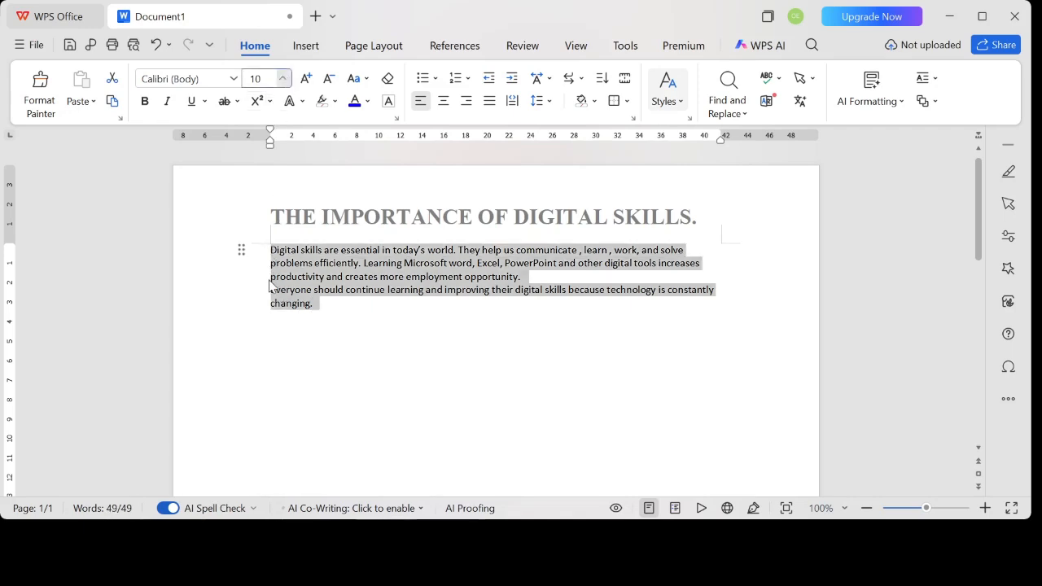
pyautogui.click(268, 319)
pyautogui.click(233, 78)
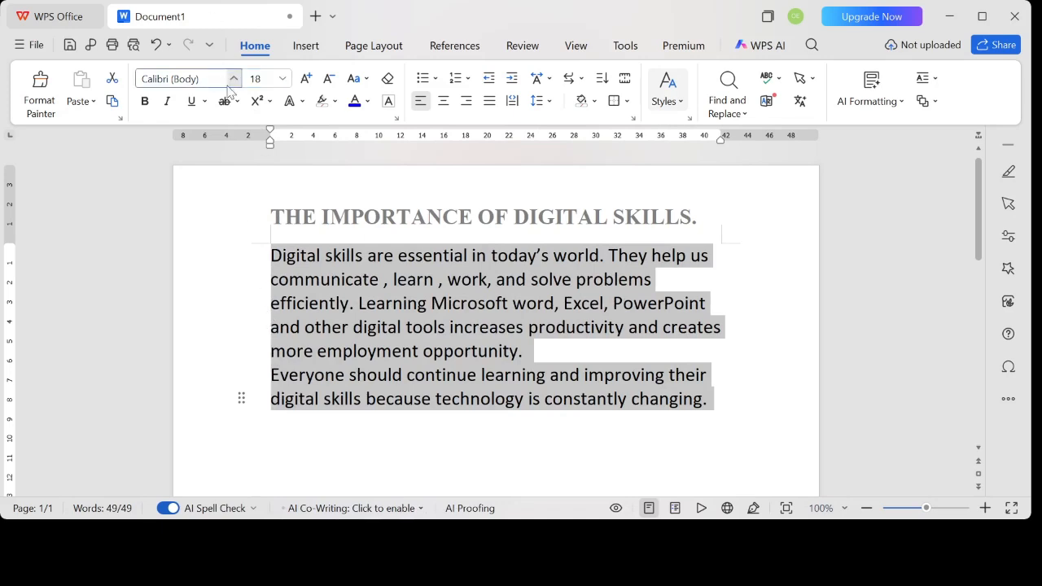
pyautogui.click(206, 234)
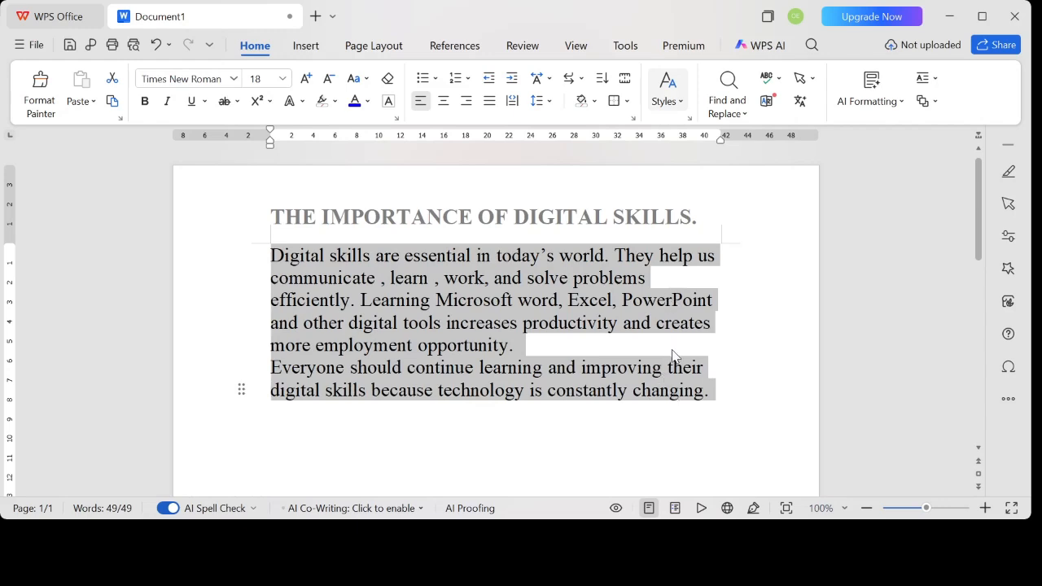
pyautogui.click(680, 430)
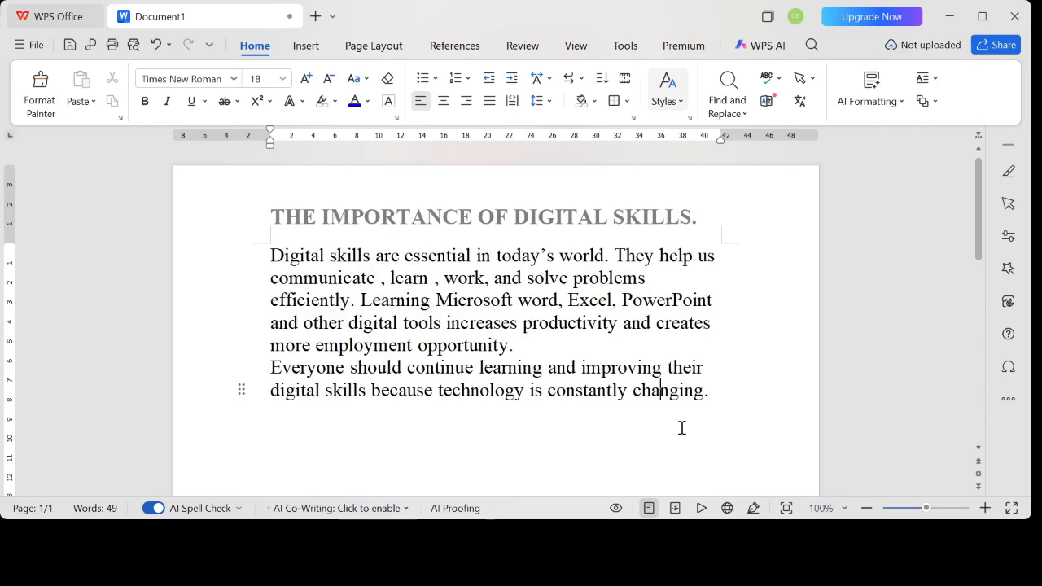
# Center the title text in the header
pyautogui.doubleClick(701, 216)
pyautogui.moveTo(700, 216); pyautogui.dragTo(258, 209)
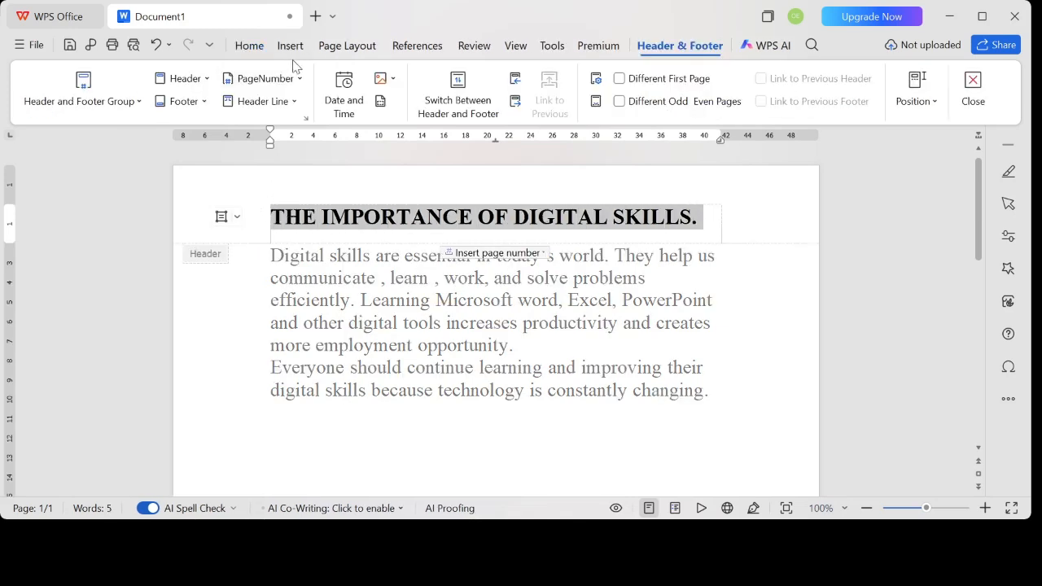
pyautogui.click(262, 48)
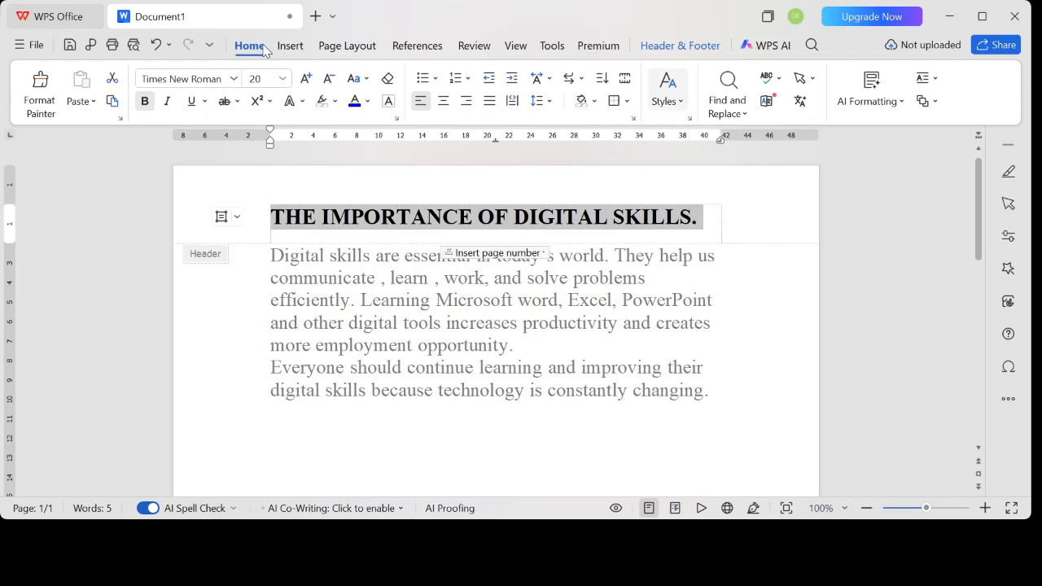
pyautogui.click(443, 101)
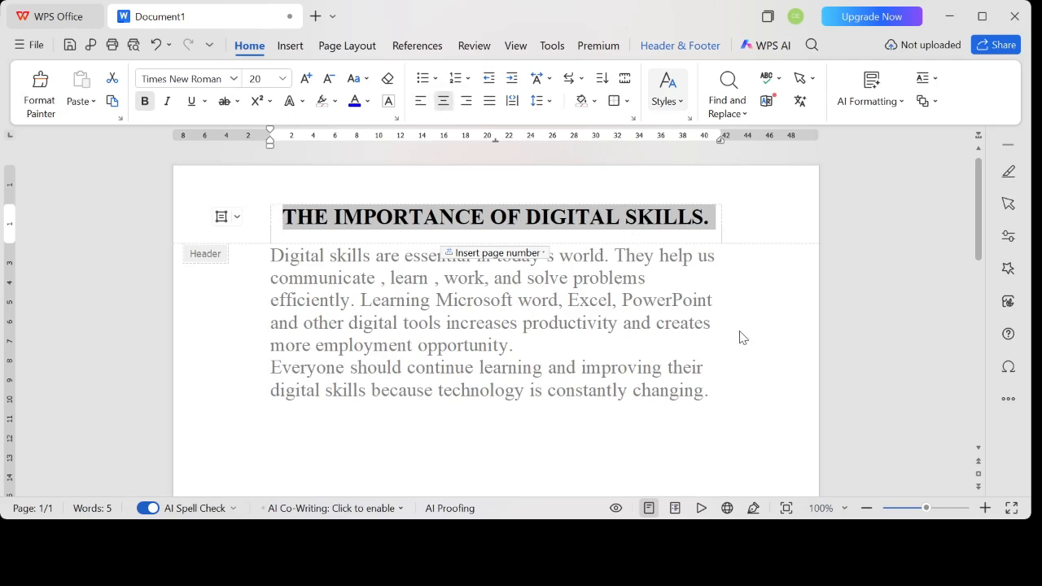
# Leave the header and justify both body paragraphs
pyautogui.click(737, 354)
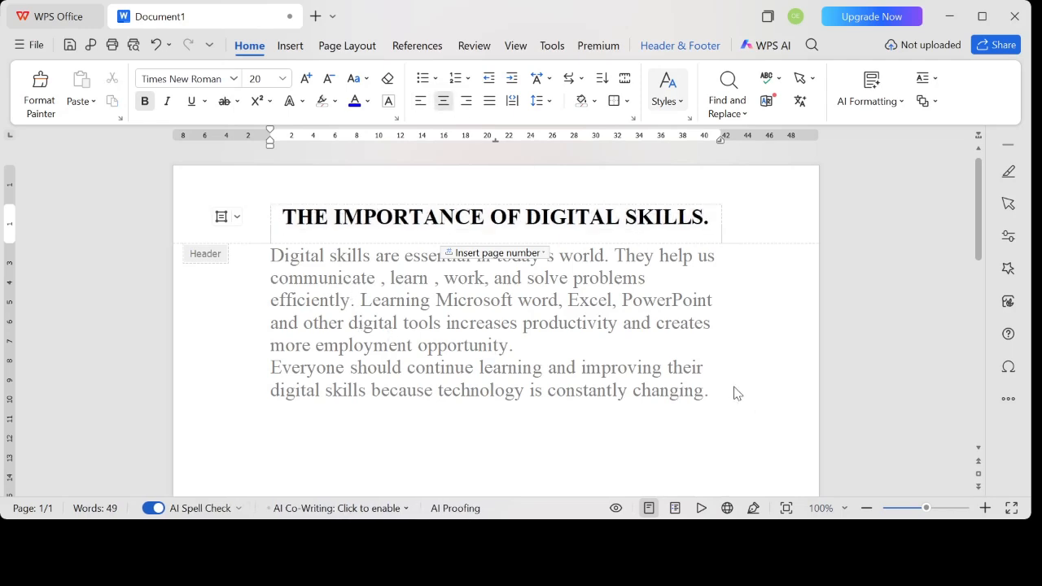
pyautogui.doubleClick(735, 391)
pyautogui.moveTo(710, 393); pyautogui.dragTo(269, 256)
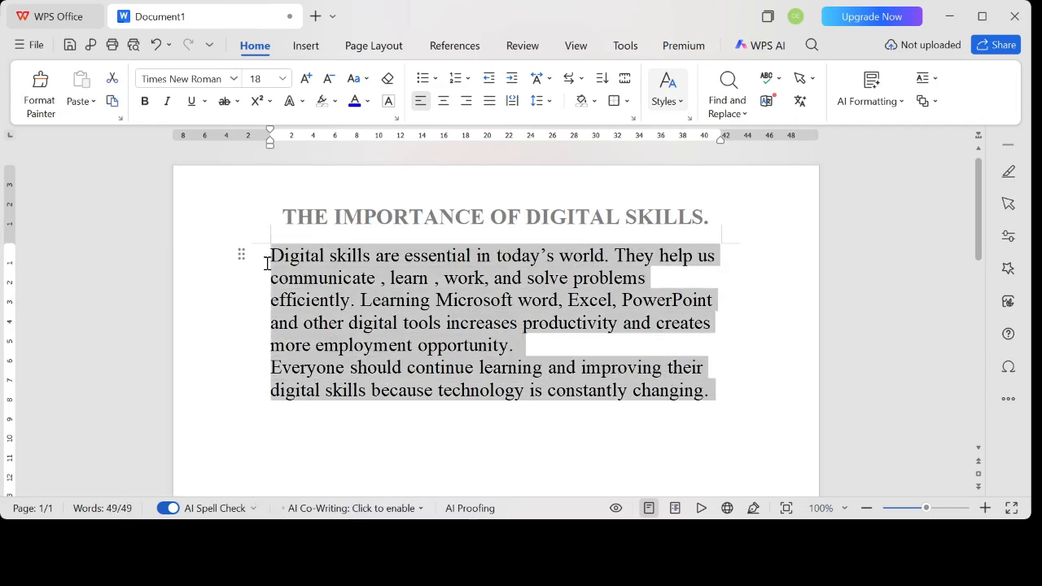
pyautogui.click(487, 106)
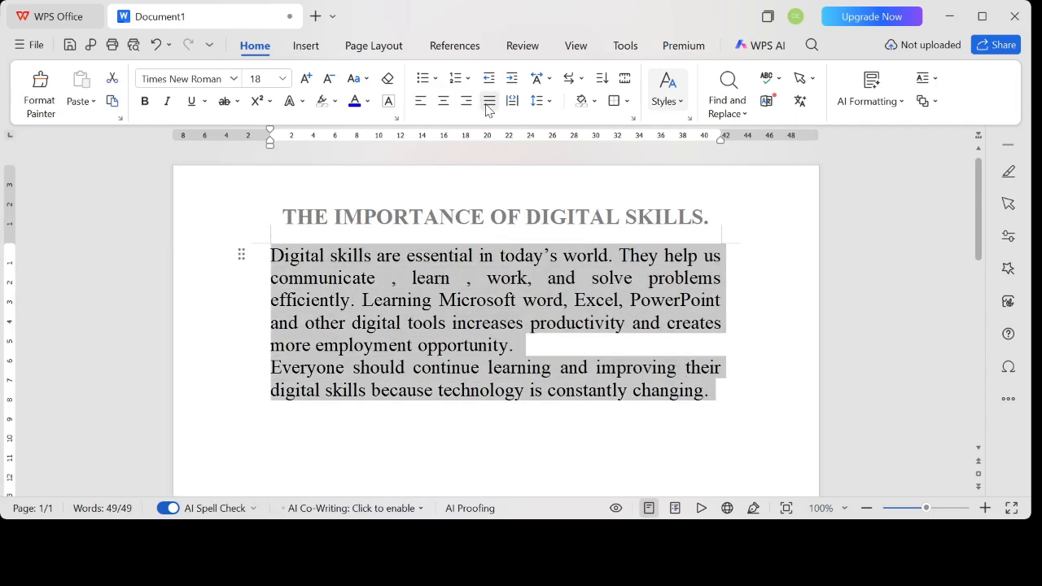
pyautogui.click(765, 328)
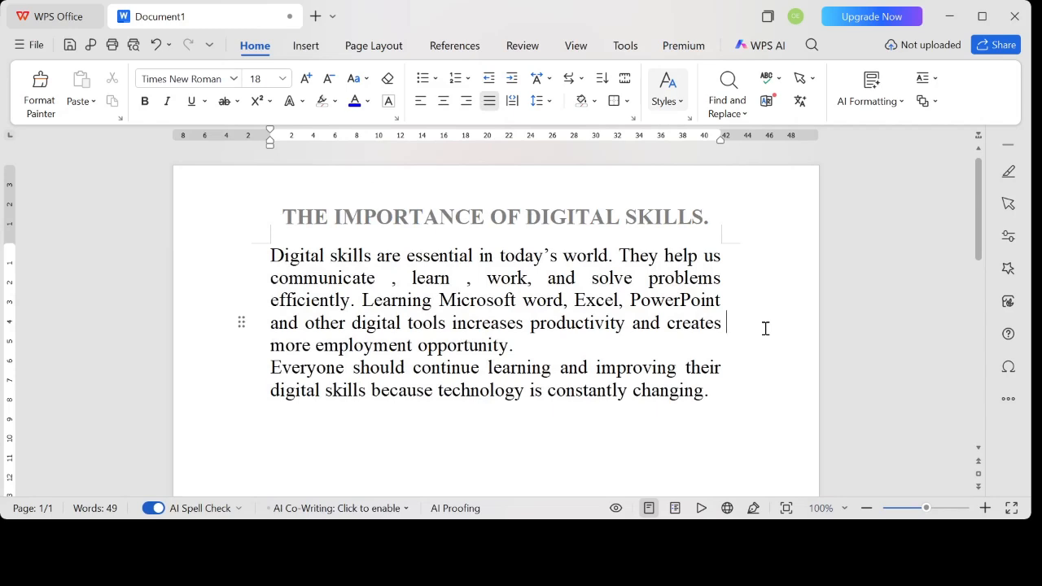
# Open the page footer and enter the text "Microsoft word practical word."
pyautogui.scroll(-1, 765, 328)
pyautogui.scroll(1, 700, 326)
pyautogui.scroll(-3, 586, 343)
pyautogui.scroll(-7, 586, 347)
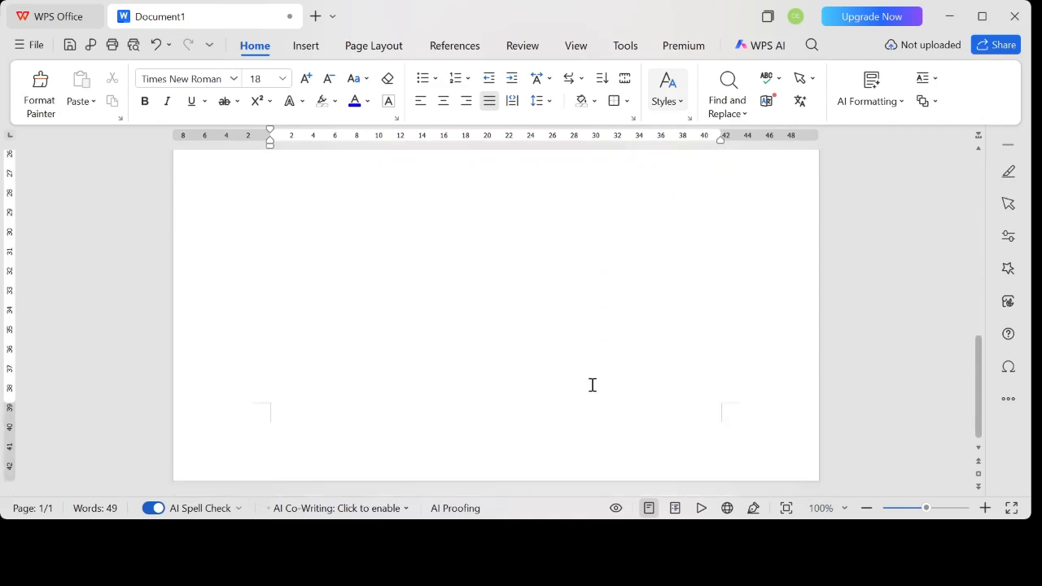
pyautogui.doubleClick(393, 437)
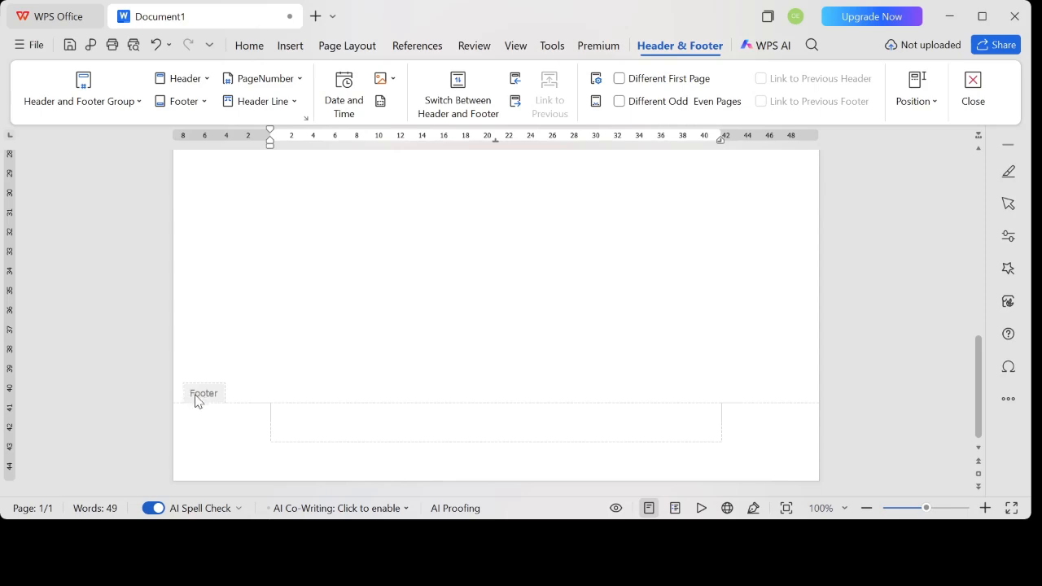
pyautogui.click(290, 439)
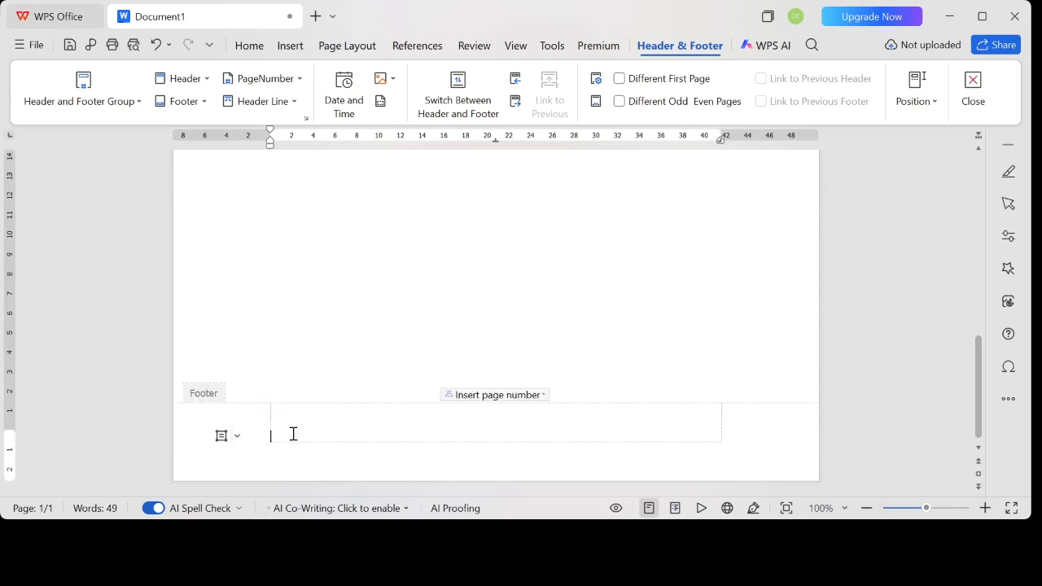
pyautogui.write('m')
pyautogui.press('BackSpace')
pyautogui.press('BackSpace')
pyautogui.write('M')
pyautogui.write('icrosoft ')
pyautogui.write('word ')
pyautogui.write('prat')
pyautogui.write('ctic')
pyautogui.write('al')
pyautogui.write(' wo')
pyautogui.write('rd.')
# Insert a page number in the center of the footer
pyautogui.click(240, 47)
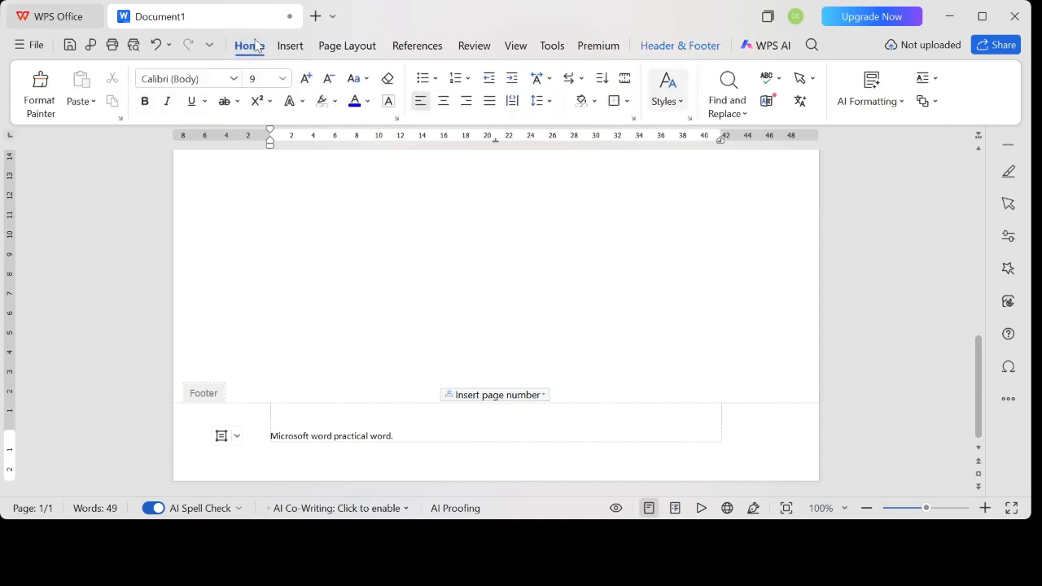
pyautogui.click(291, 47)
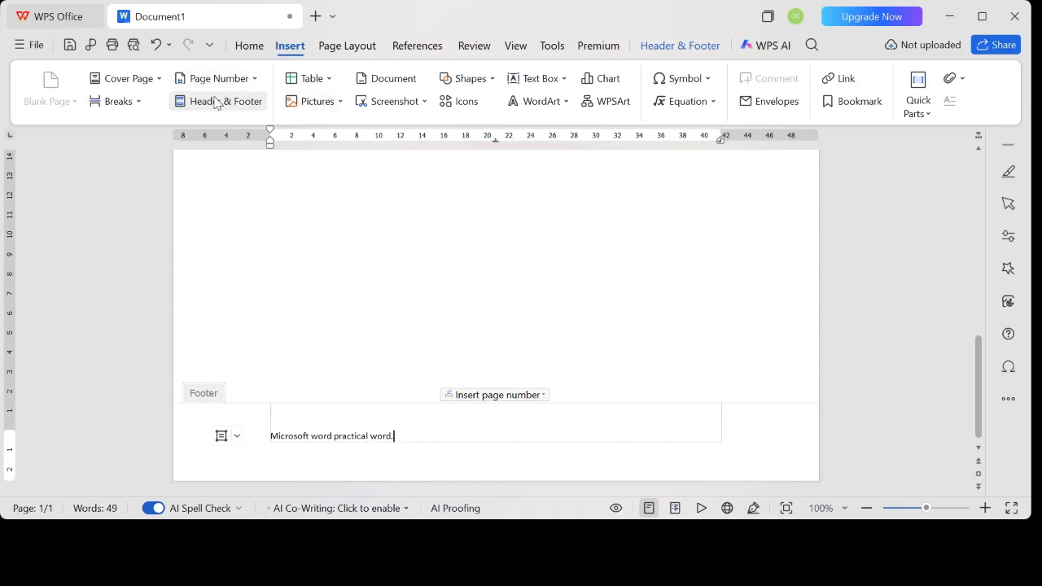
pyautogui.click(254, 78)
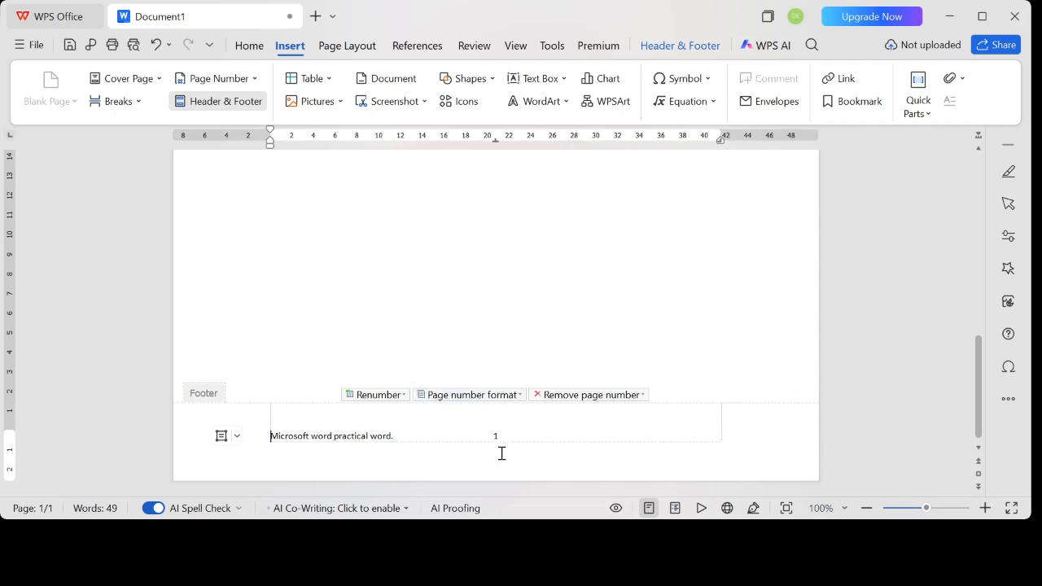
# Return to the body text and add blank lines after the last paragraph up to the first line of a second page
pyautogui.scroll(1, 503, 438)
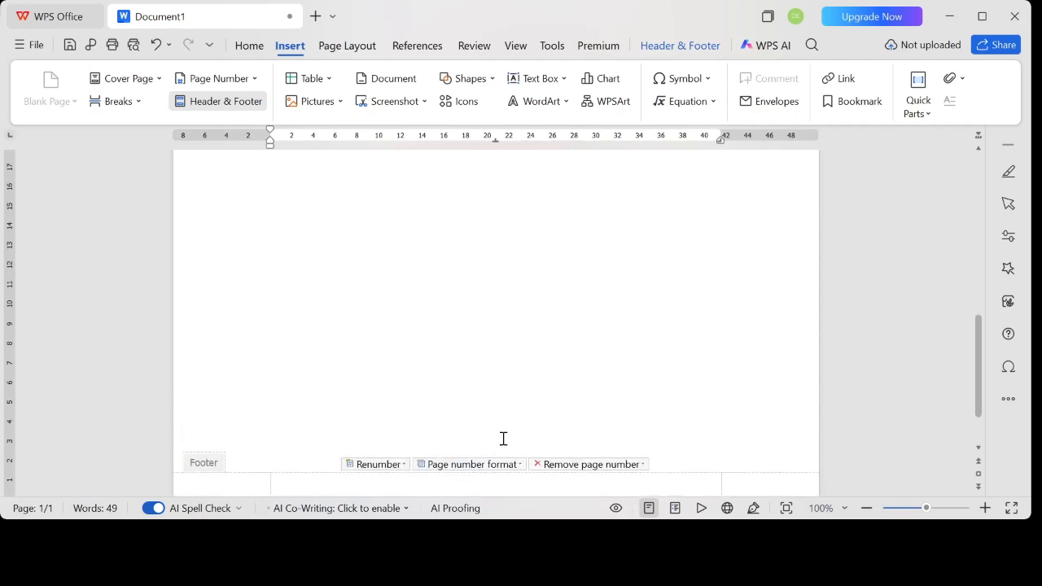
pyautogui.scroll(8, 503, 439)
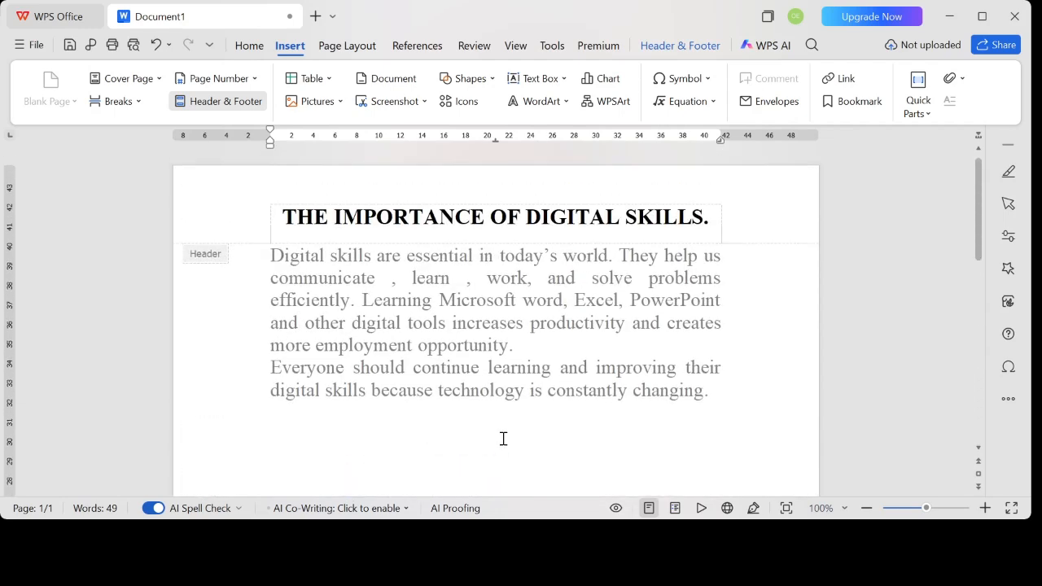
pyautogui.scroll(-3, 503, 438)
pyautogui.scroll(2, 502, 445)
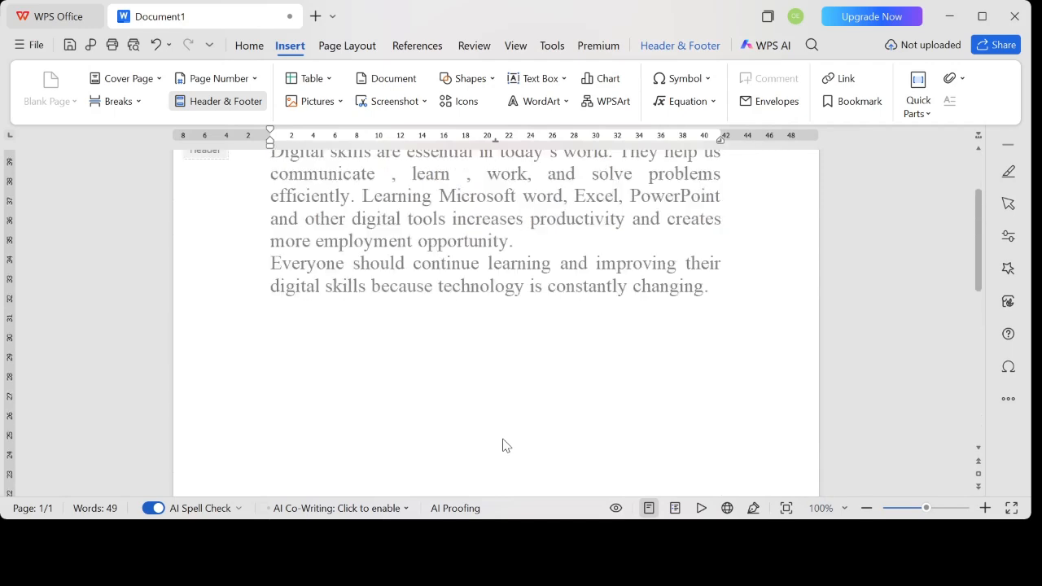
pyautogui.scroll(1, 507, 431)
pyautogui.scroll(-3, 511, 423)
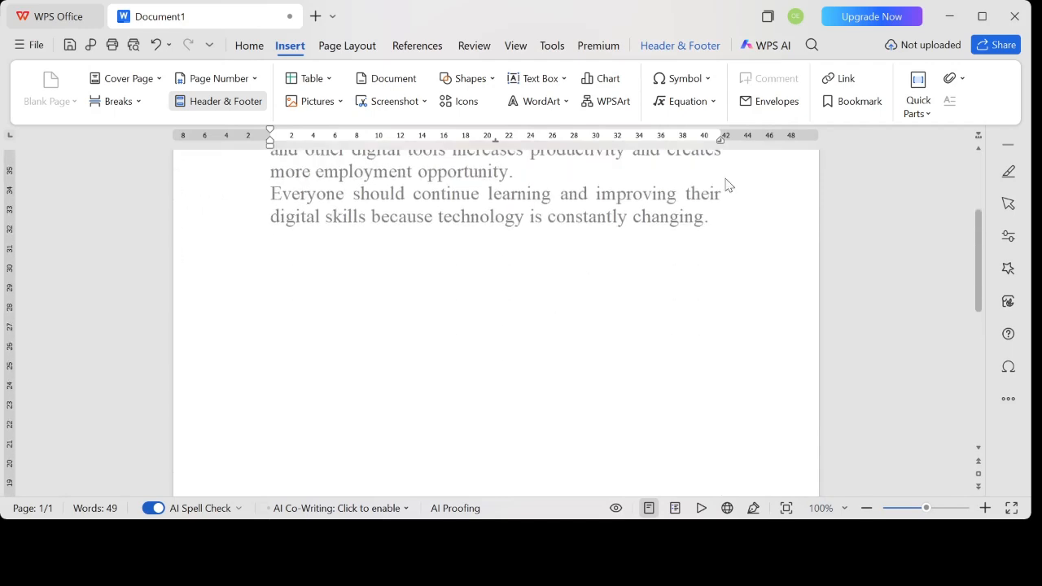
pyautogui.doubleClick(682, 250)
pyautogui.click(719, 228)
pyautogui.press('Return')
pyautogui.press('Return')
pyautogui.press('Return')
pyautogui.press('Return')
pyautogui.press('Return')
pyautogui.press('Return')
pyautogui.press('Return')
pyautogui.press('Return')
pyautogui.press('Return')
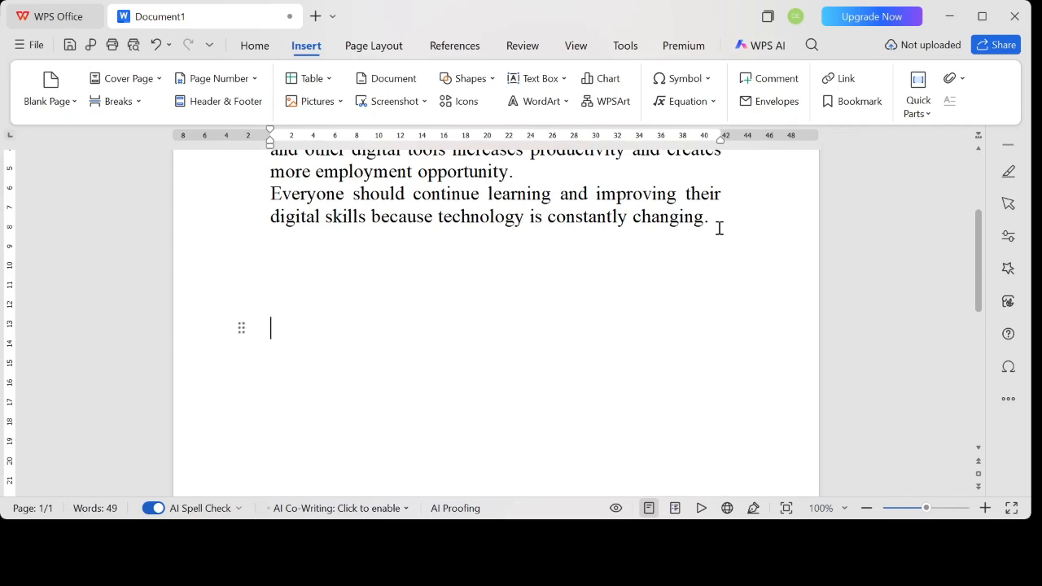
pyautogui.press('Return')
pyautogui.press('Return')
pyautogui.press('Return')
pyautogui.press('Return')
pyautogui.press('Return')
pyautogui.press('Return')
pyautogui.press('Return')
pyautogui.press('Return')
pyautogui.press('Return')
pyautogui.press('Return')
pyautogui.press('Return')
pyautogui.press('Return')
pyautogui.press('Return')
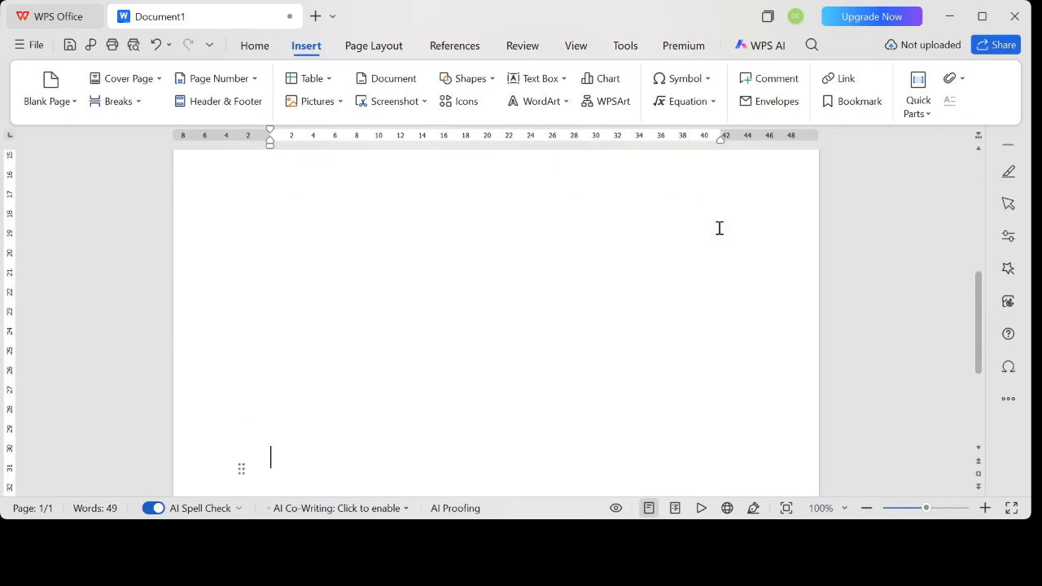
pyautogui.press('Return')
pyautogui.press('Return')
pyautogui.press('Return')
pyautogui.press('Return')
pyautogui.press('Return')
pyautogui.press('Return')
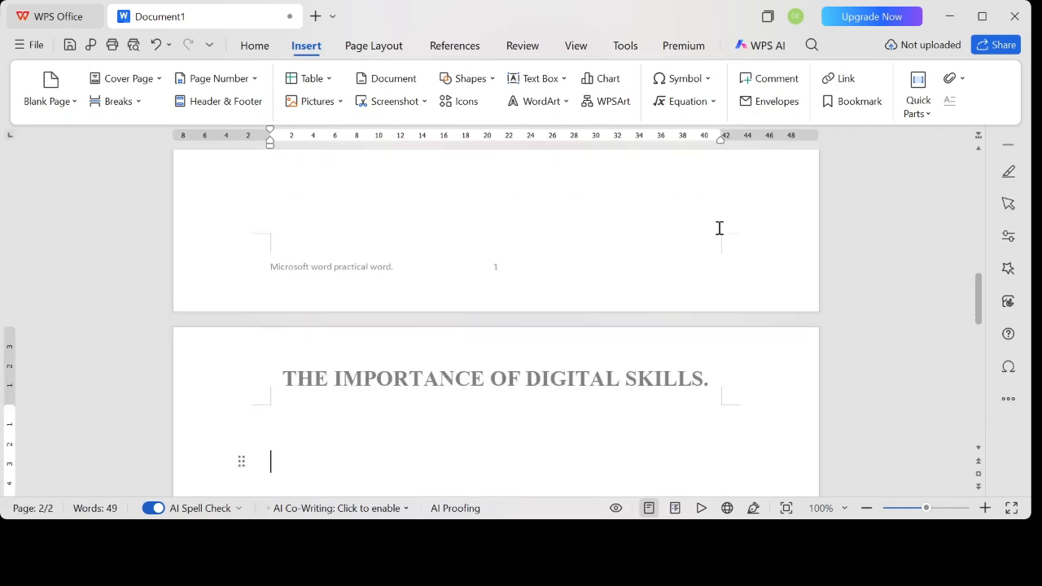
pyautogui.press('Return')
pyautogui.press('BackSpace')
pyautogui.press('BackSpace')
pyautogui.press('BackSpace')
pyautogui.press('BackSpace')
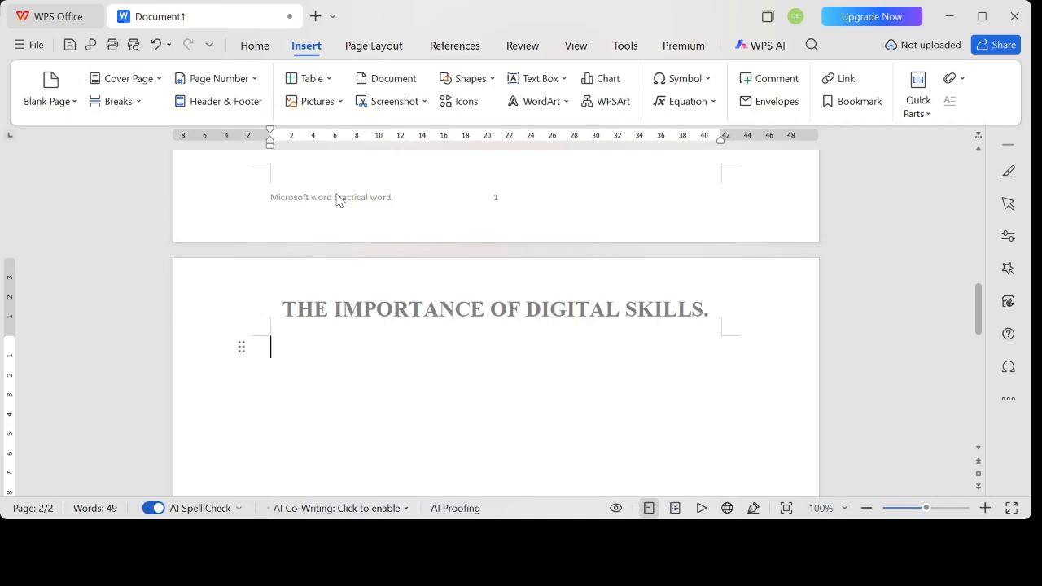
# Enter the line "THEGREENLAND DIGITAL SKILLS CENTER." at the start of the second page
pyautogui.write('th')
pyautogui.press('BackSpace')
pyautogui.press('BackSpace')
pyautogui.write('THEGREENLAND ')
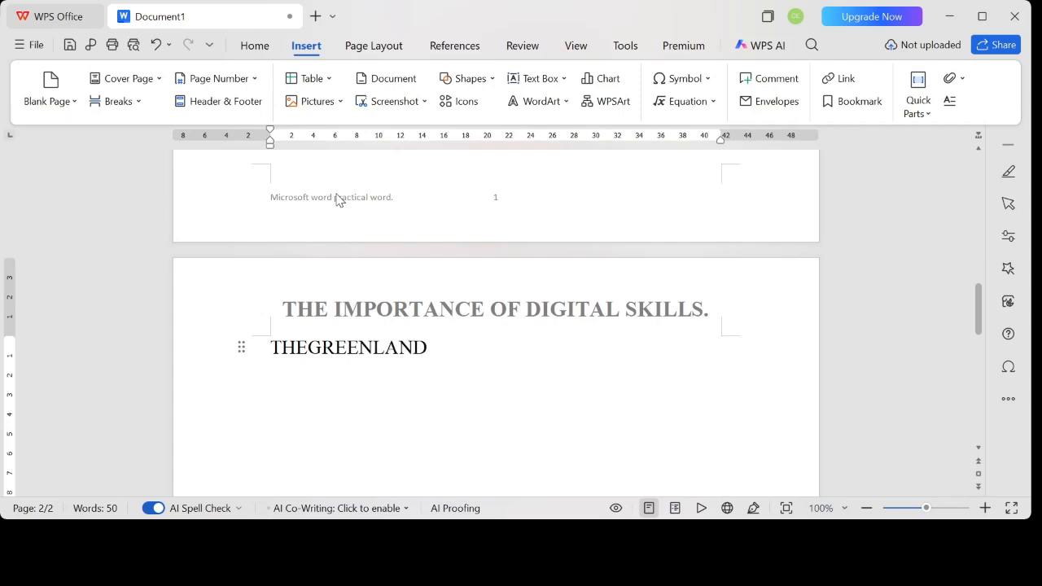
pyautogui.write('DIGITAL S')
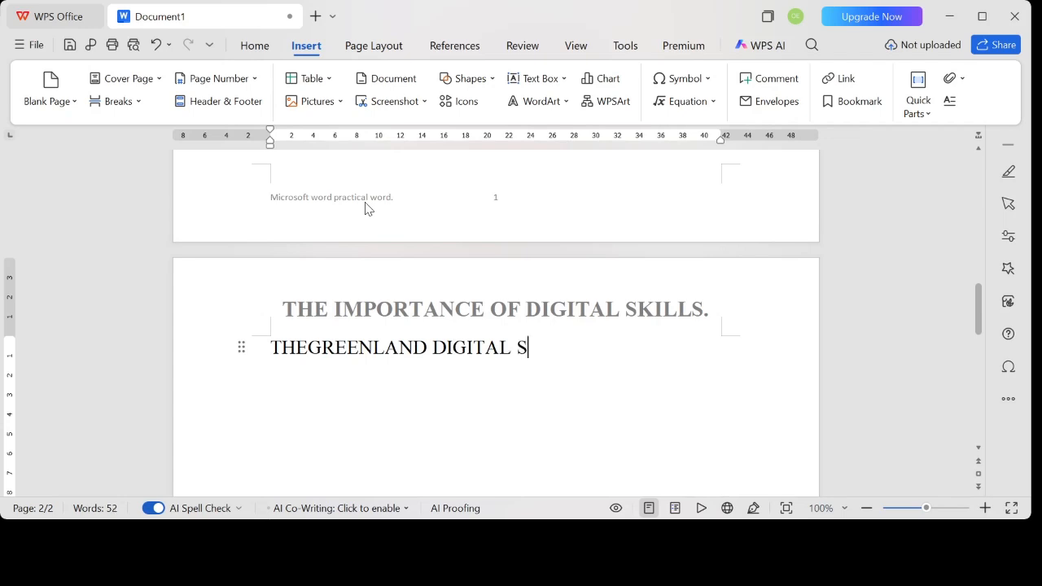
pyautogui.write('KILLS CEN')
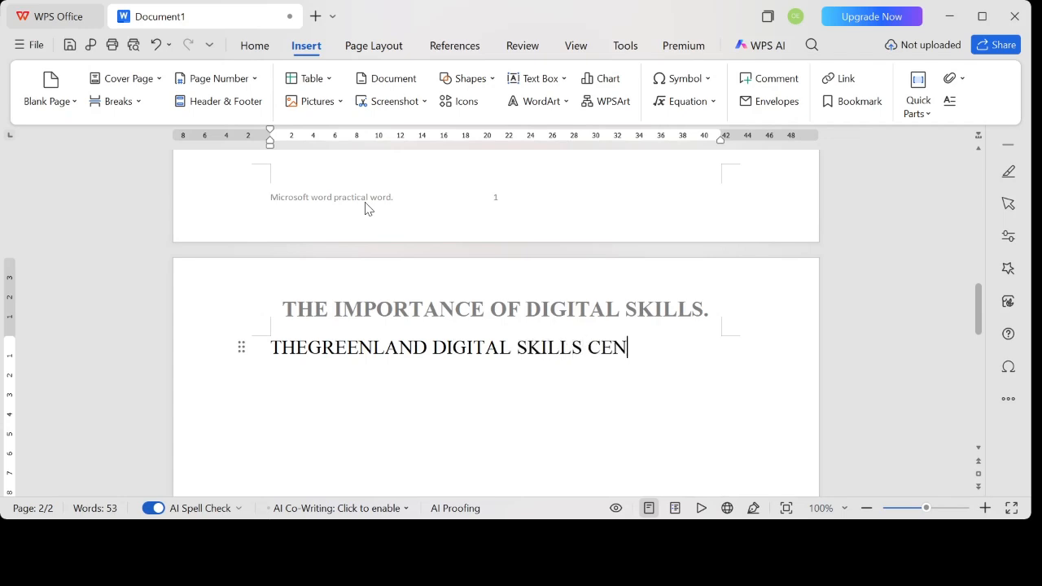
pyautogui.write('TRE')
pyautogui.press('BackSpace')
pyautogui.press('BackSpace')
pyautogui.write('ER')
# Add two blank lines above the THEGREENLAND DIGITAL SKILLS CENTER line
pyautogui.scroll(-2, 638, 308)
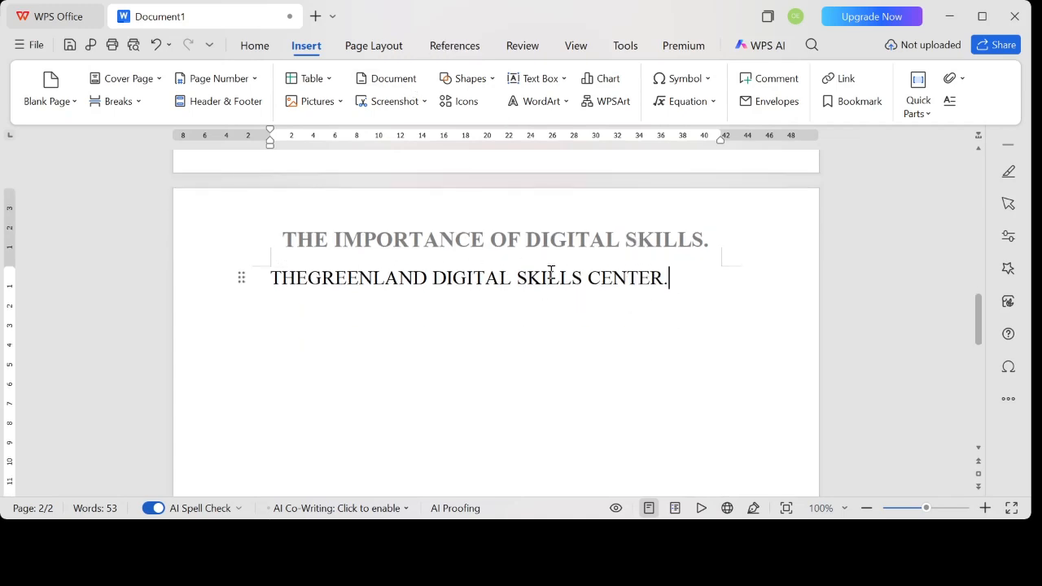
pyautogui.click(612, 270)
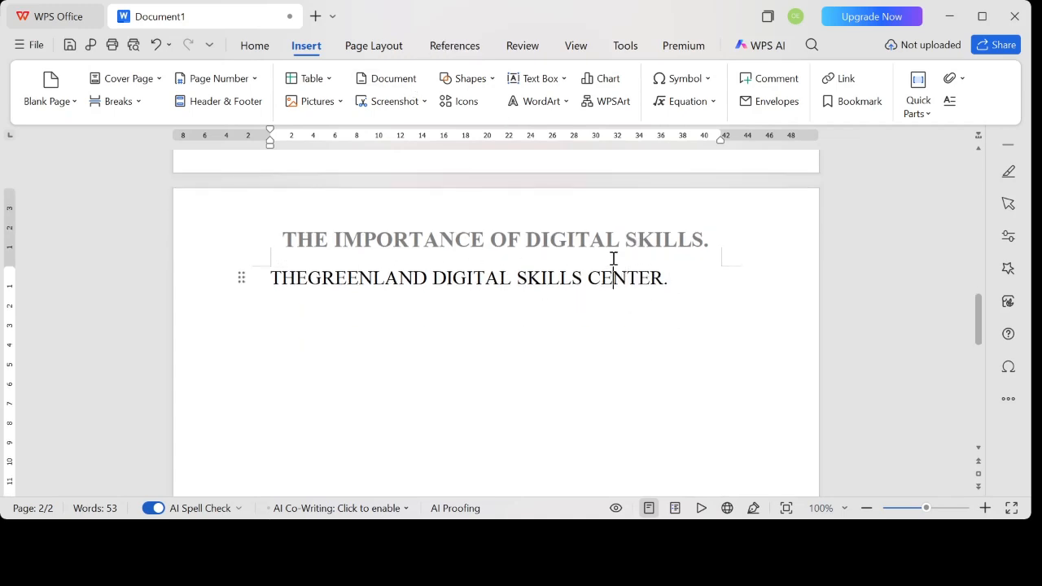
pyautogui.click(273, 277)
pyautogui.press('Return')
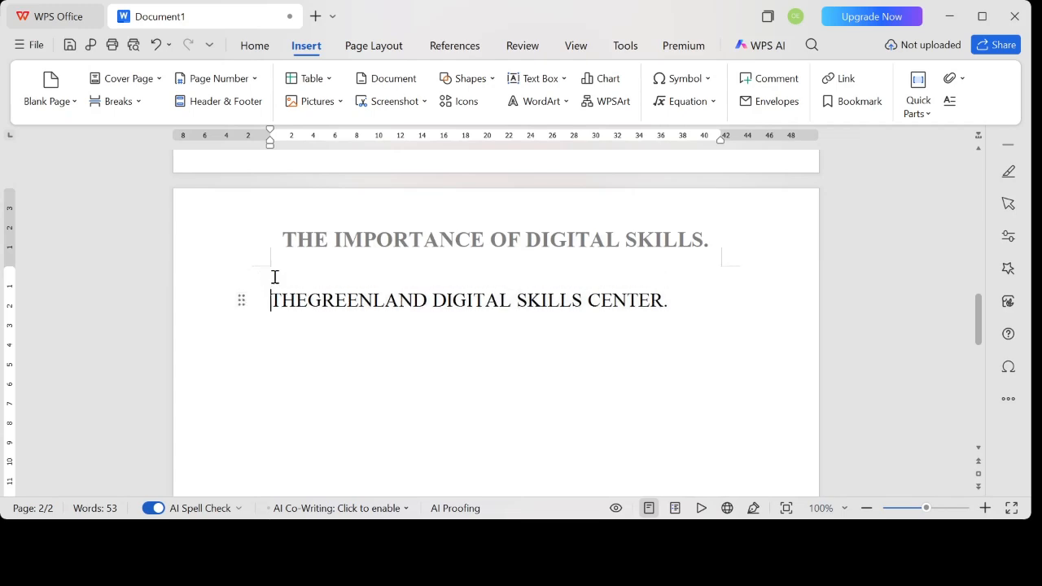
pyautogui.press('Return')
pyautogui.press('Return')
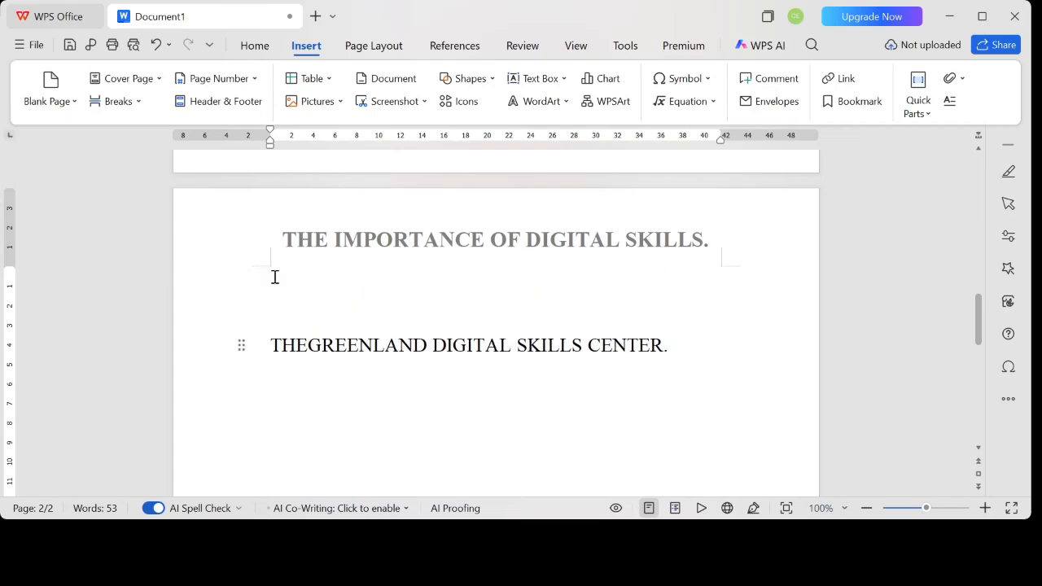
pyautogui.press('BackSpace')
# Apply an outlined shadow text effect to the THEGREENLAND DIGITAL SKILLS CENTER line and set its font size to 26
pyautogui.moveTo(674, 324); pyautogui.dragTo(314, 305)
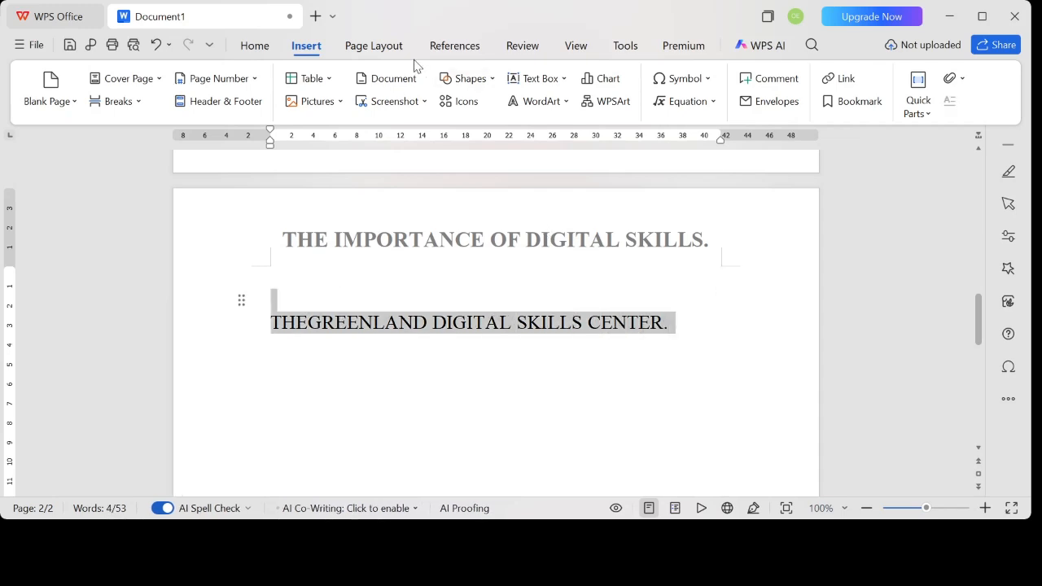
pyautogui.click(251, 44)
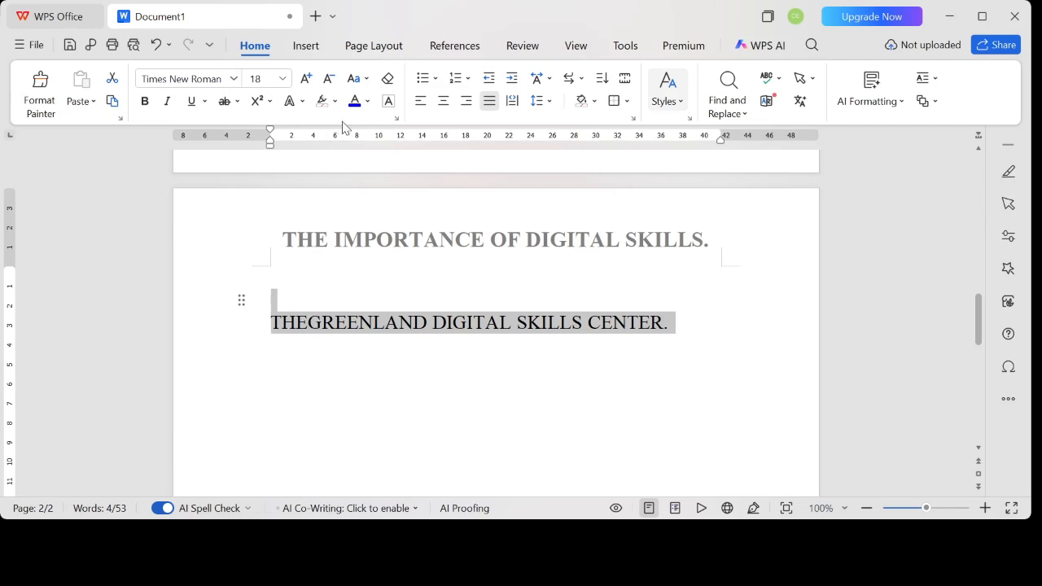
pyautogui.click(291, 106)
pyautogui.click(427, 228)
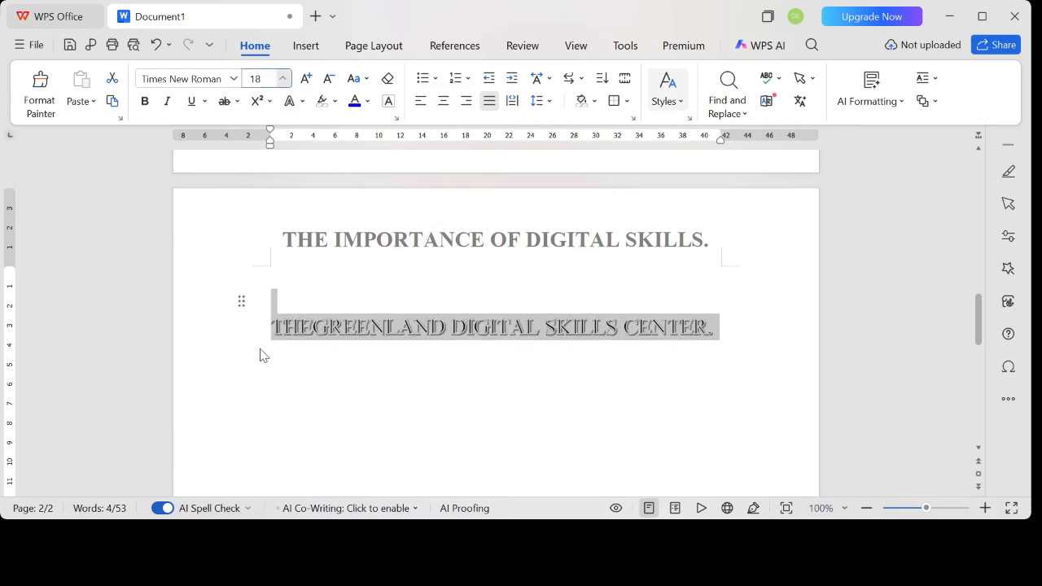
pyautogui.click(252, 393)
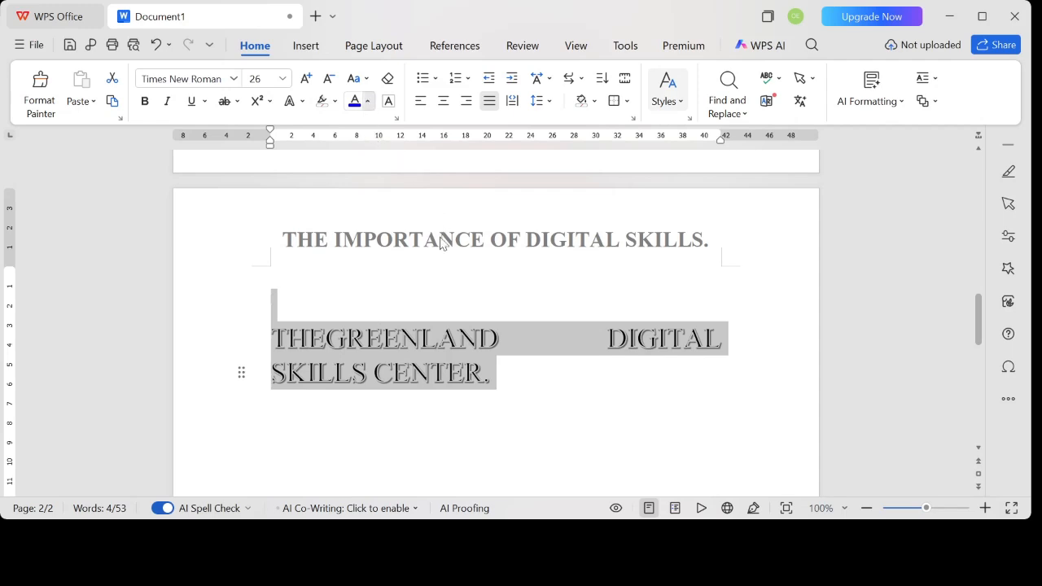
# Give the THEGREENLAND DIGITAL SKILLS CENTER line a black highlight and a black font color
pyautogui.click(464, 231)
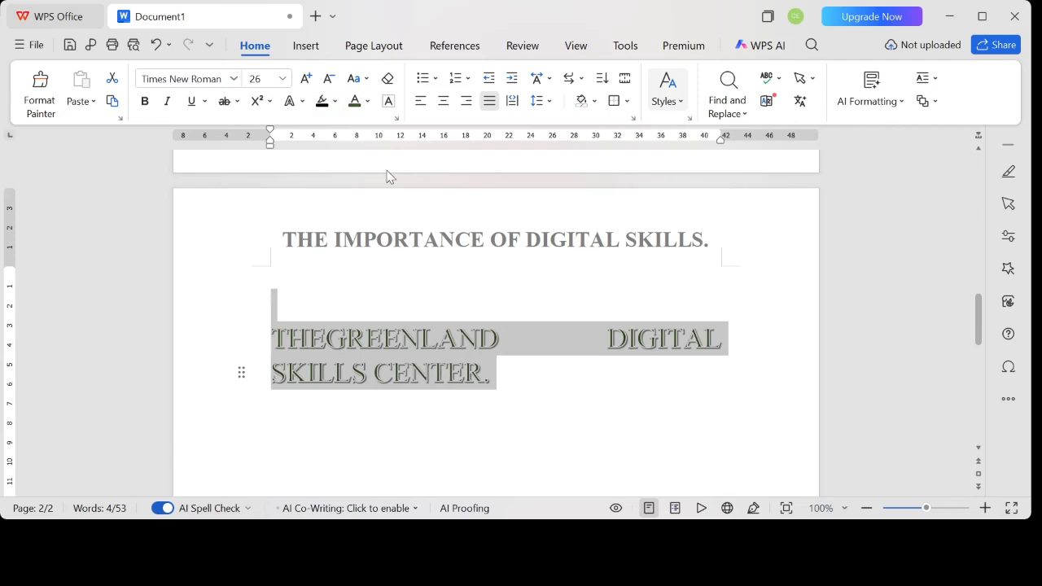
pyautogui.click(366, 104)
pyautogui.click(374, 160)
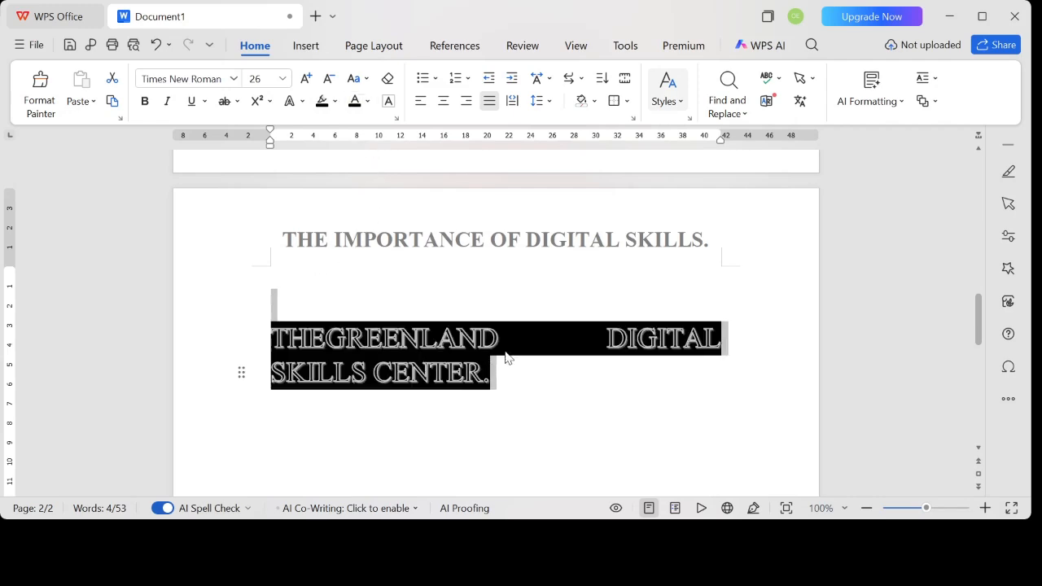
# Set the font size of the THEGREENLAND DIGITAL SKILLS CENTER line to 20
pyautogui.click(282, 80)
pyautogui.click(263, 344)
pyautogui.click(515, 366)
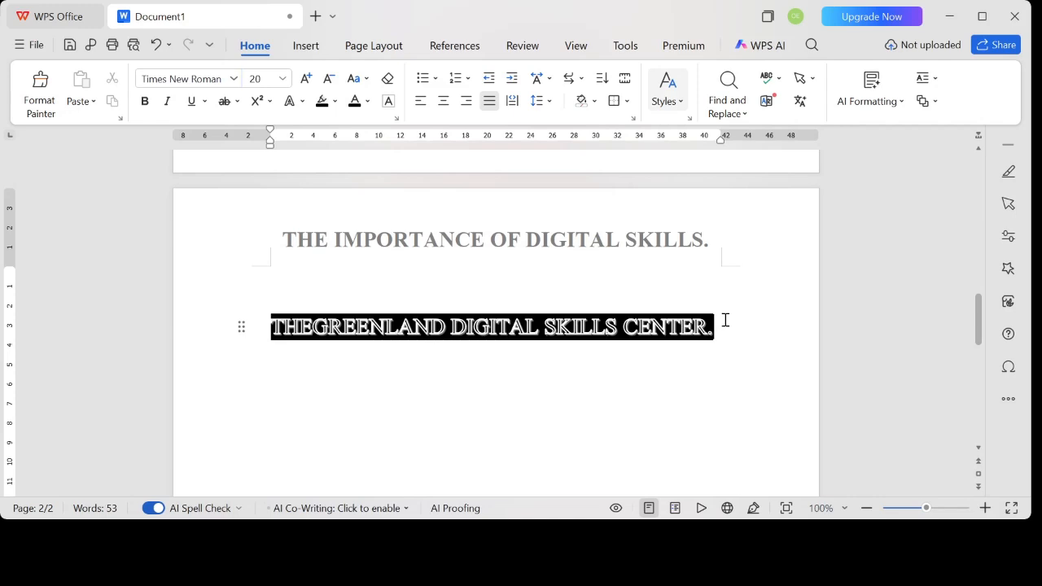
# Insert the THE GREENLAND banner picture on a new line below the highlighted heading
pyautogui.press('Return')
pyautogui.click(305, 48)
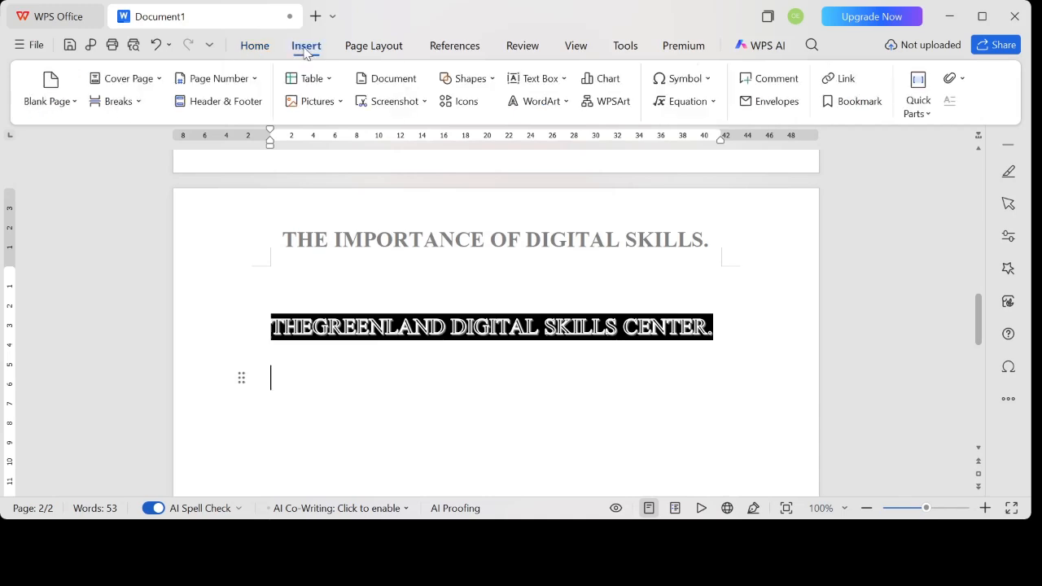
pyautogui.click(341, 103)
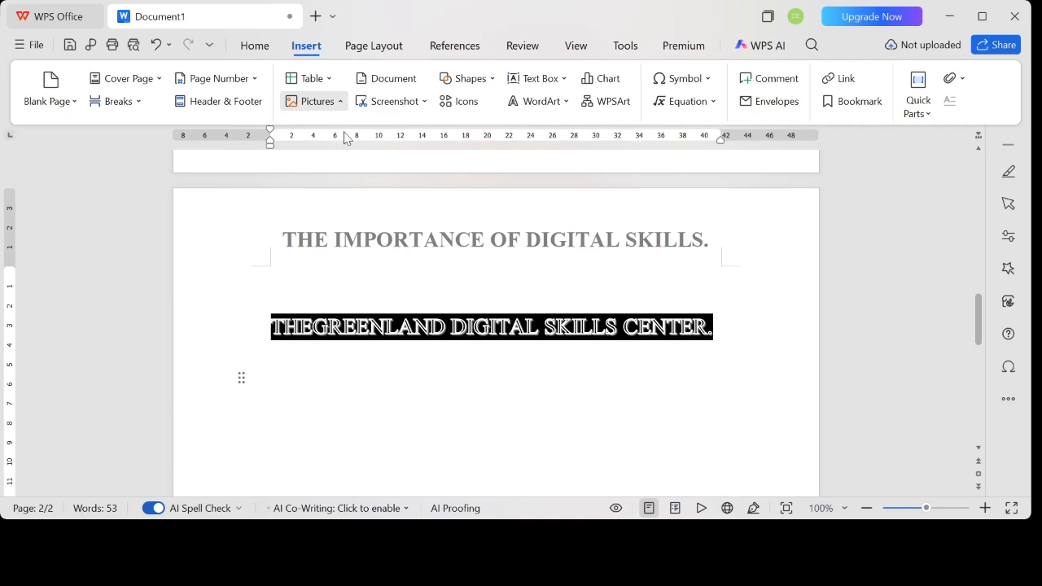
pyautogui.click(343, 145)
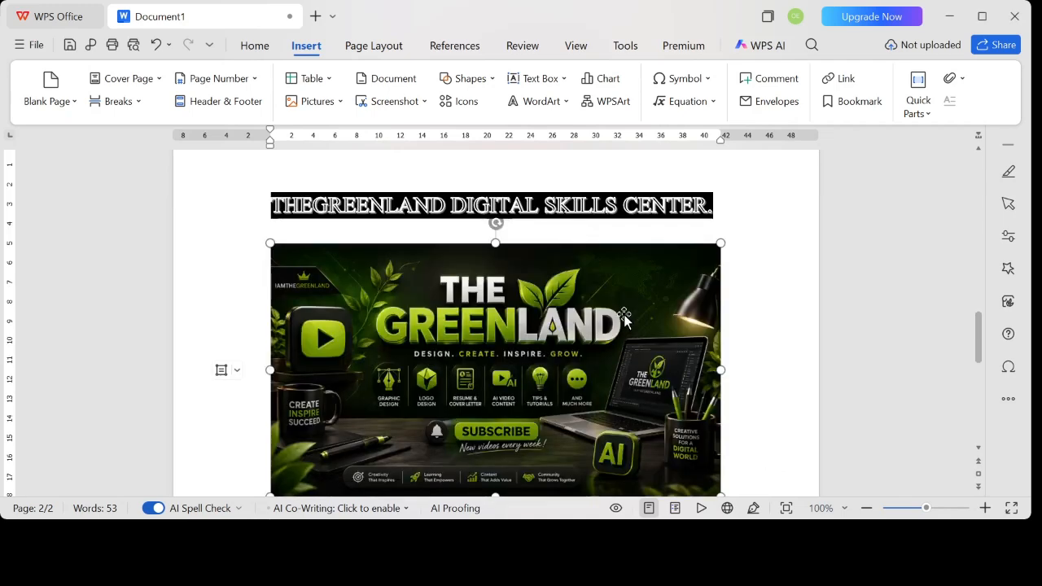
# Change the banner picture's layout so that it floats freely, and shift it slightly left and down below the heading
pyautogui.click(516, 248)
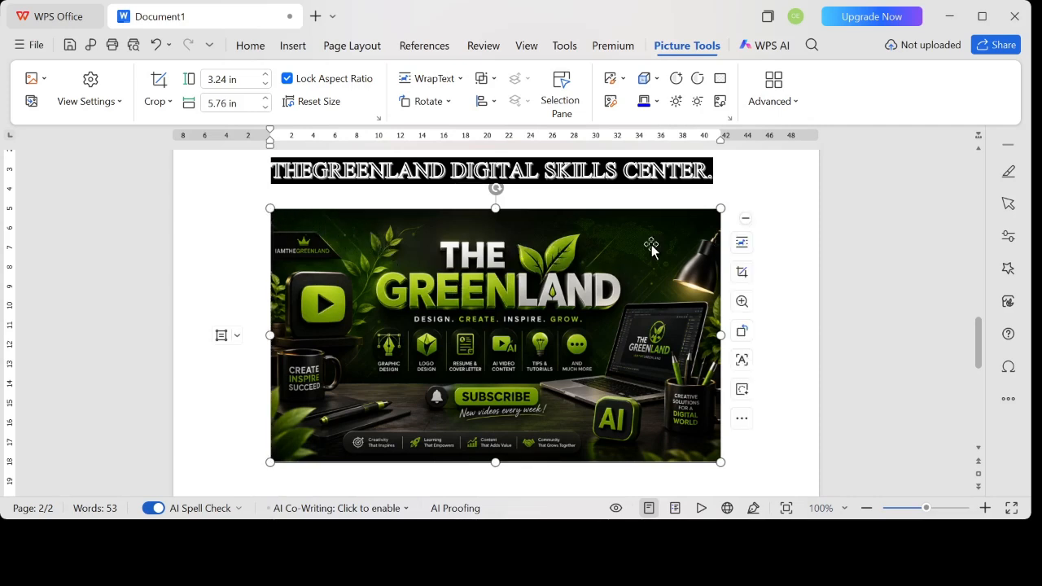
pyautogui.moveTo(742, 251)
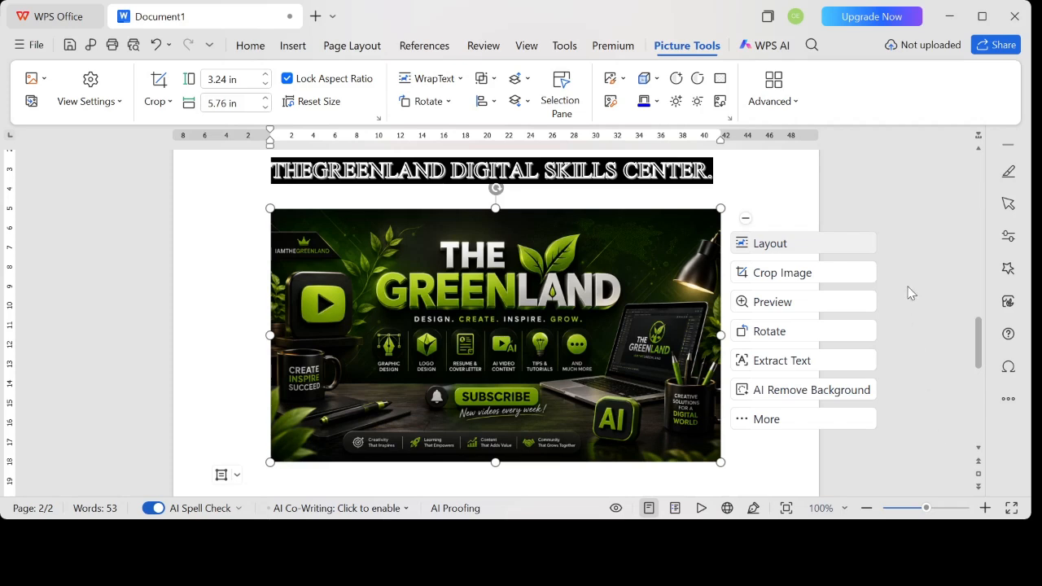
pyautogui.click(843, 206)
pyautogui.click(581, 252)
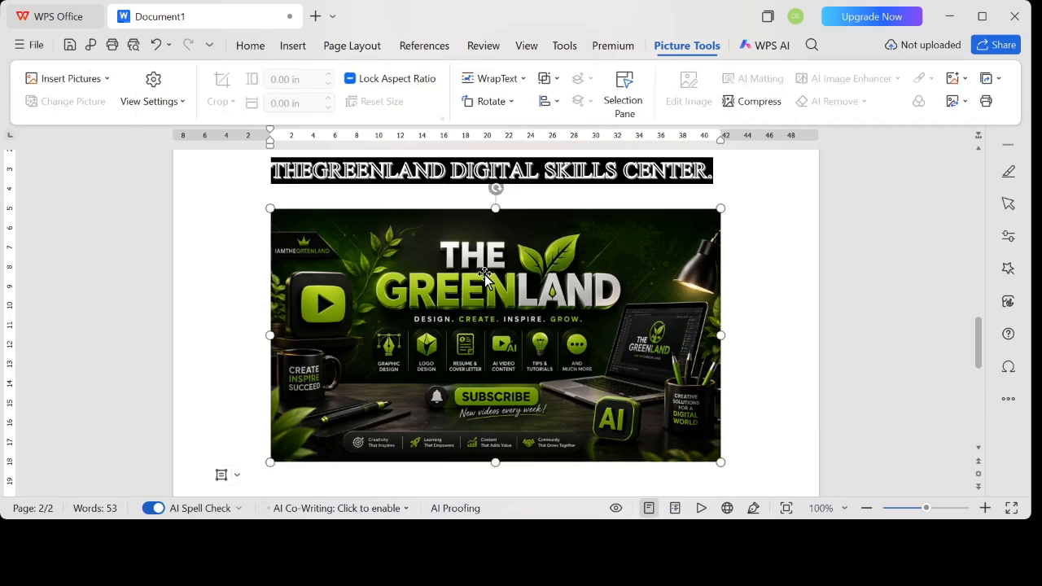
pyautogui.moveTo(430, 317); pyautogui.dragTo(407, 299)
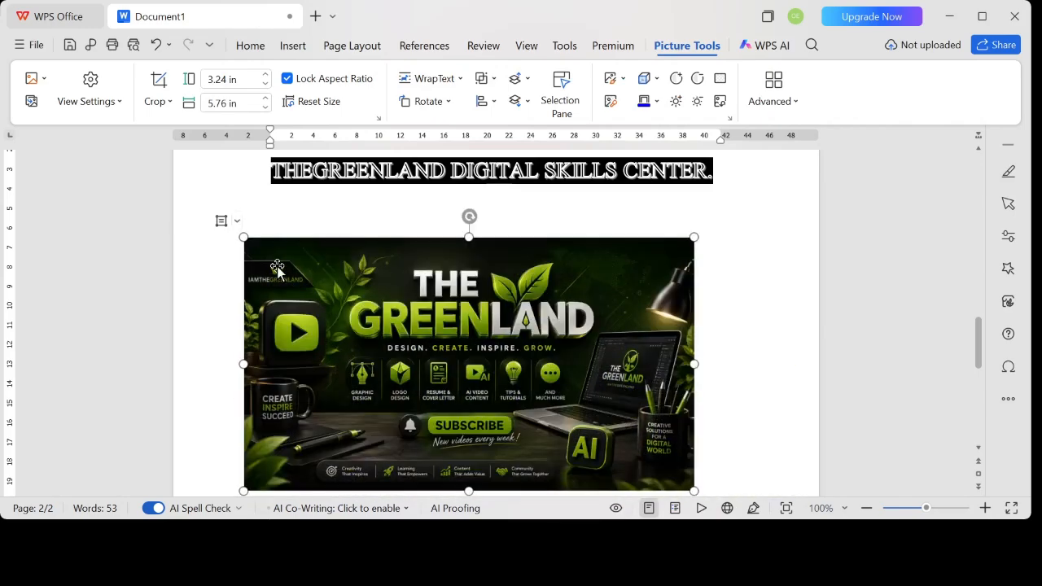
# Shrink the banner picture to about 1.96 by 3.47 in and place it just below the heading, near the page's left margin
pyautogui.moveTo(693, 236)
pyautogui.mouseDown()
pyautogui.moveTo(488, 251)
pyautogui.moveTo(562, 312)
pyautogui.moveTo(696, 237)
pyautogui.mouseUp()
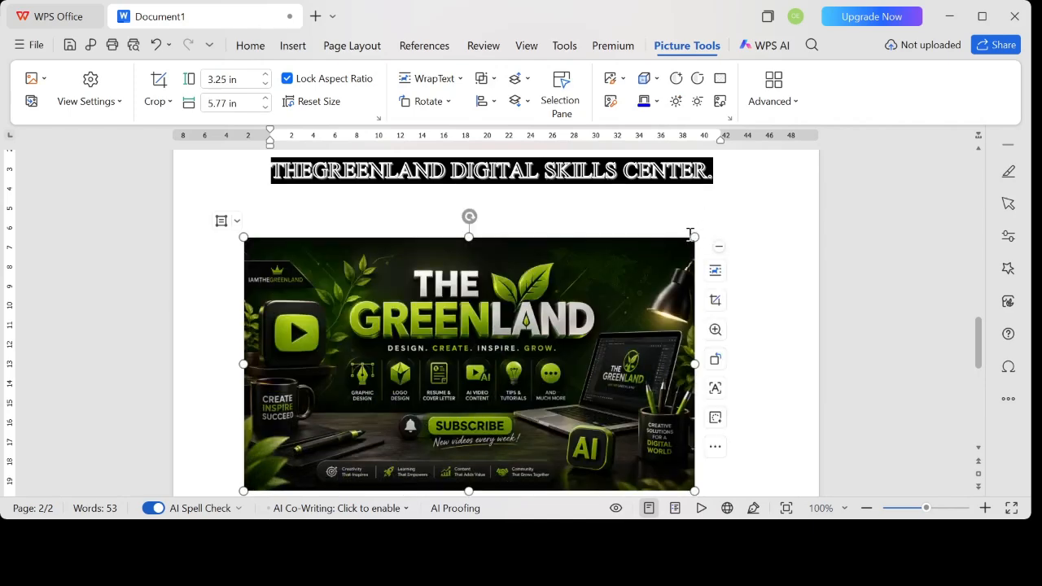
pyautogui.moveTo(696, 240); pyautogui.dragTo(528, 328)
pyautogui.moveTo(436, 384); pyautogui.dragTo(432, 253)
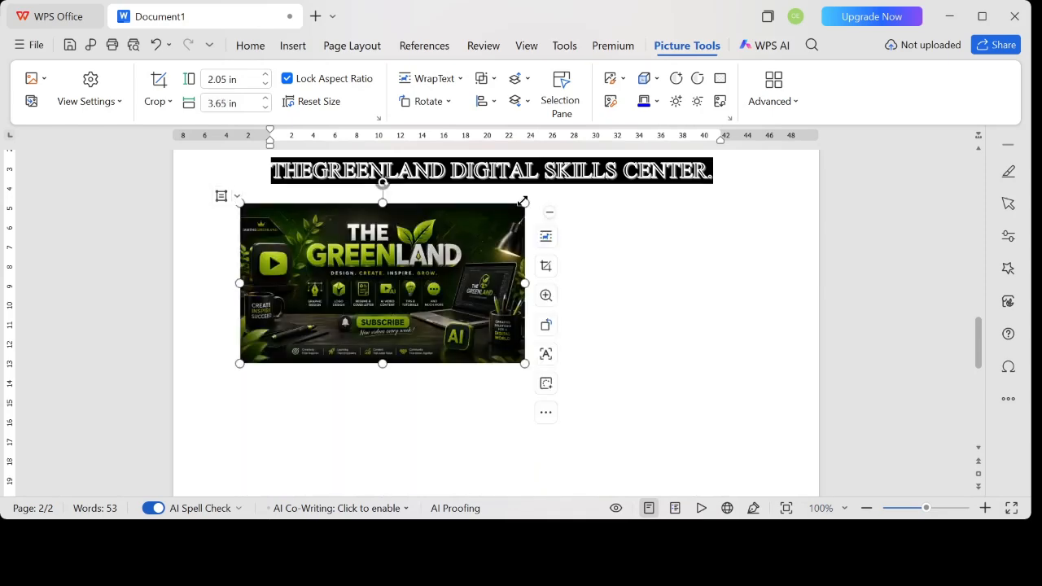
pyautogui.moveTo(514, 208); pyautogui.dragTo(511, 210)
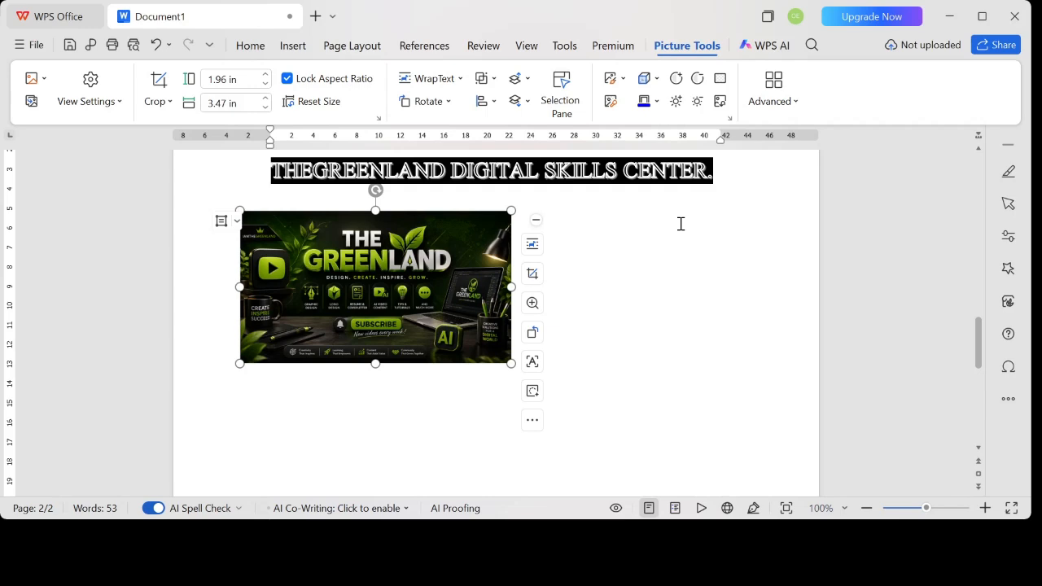
# Draw a rectangle shape below the banner picture, move it to the picture's right, and size it to about 1.24 by 1.58 in
pyautogui.scroll(-4, 610, 265)
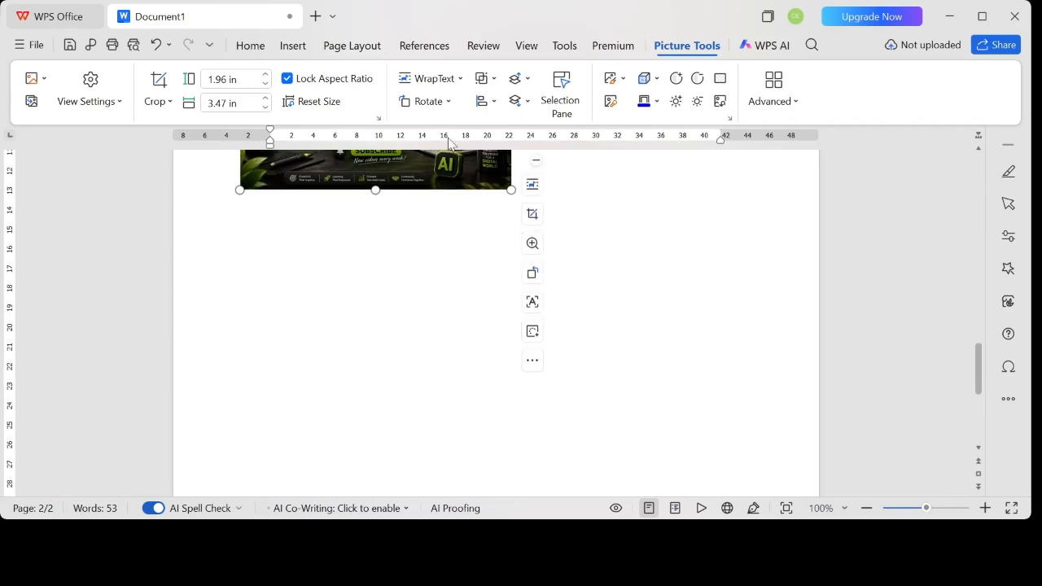
pyautogui.click(386, 297)
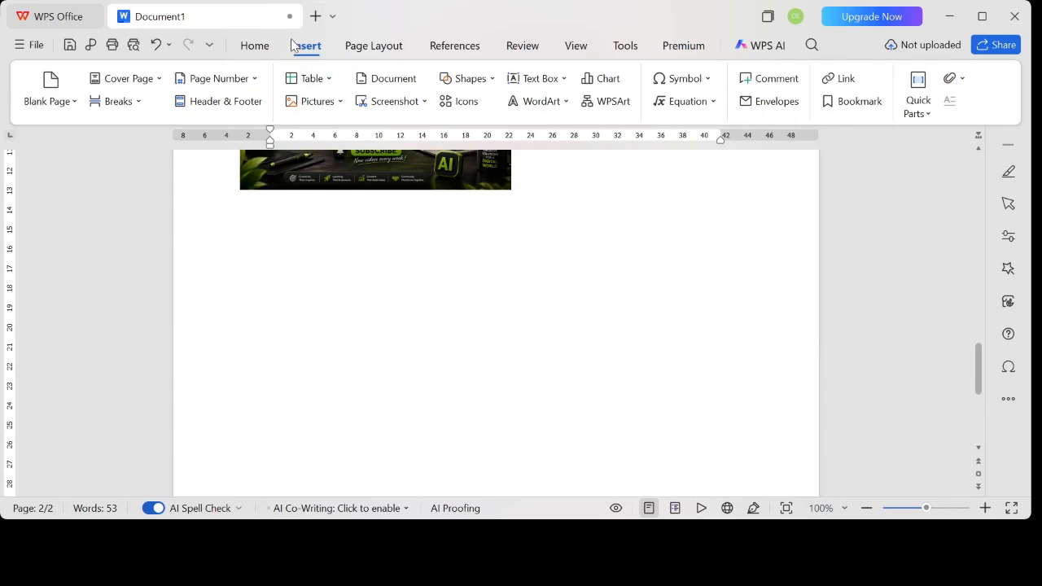
pyautogui.scroll(2, 325, 269)
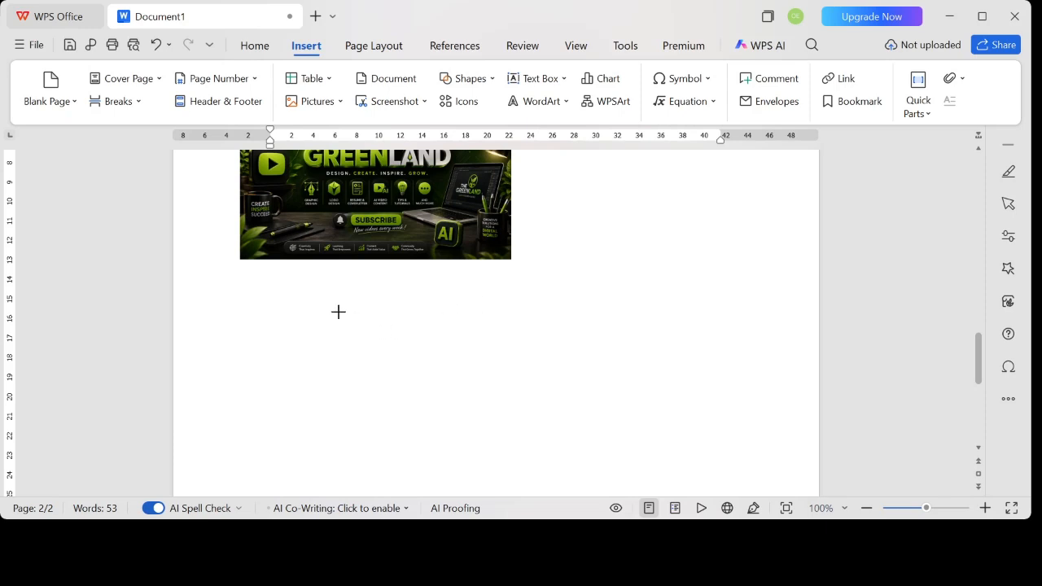
pyautogui.moveTo(340, 312); pyautogui.dragTo(467, 392)
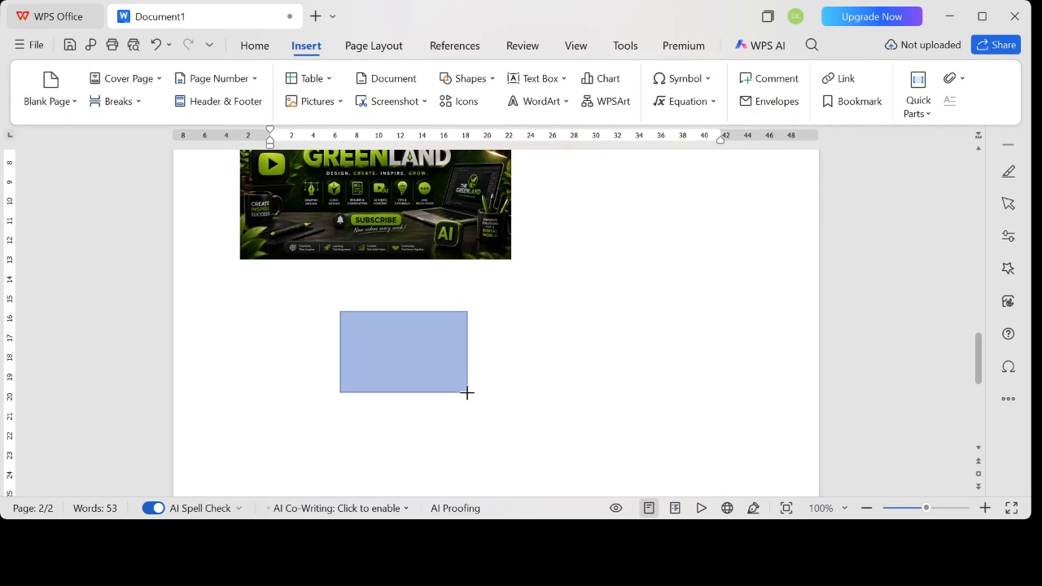
pyautogui.moveTo(468, 393)
pyautogui.mouseDown()
pyautogui.moveTo(486, 402)
pyautogui.moveTo(488, 419)
pyautogui.moveTo(472, 435)
pyautogui.moveTo(453, 381)
pyautogui.moveTo(435, 365)
pyautogui.moveTo(414, 370)
pyautogui.moveTo(472, 394)
pyautogui.moveTo(464, 407)
pyautogui.moveTo(460, 398)
pyautogui.mouseUp()
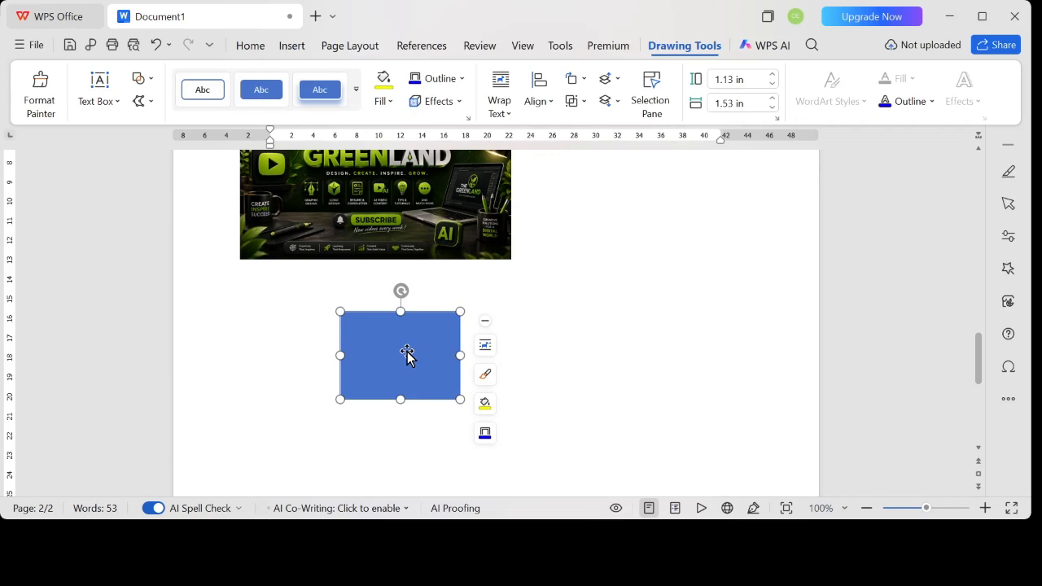
pyautogui.moveTo(408, 358); pyautogui.dragTo(663, 247)
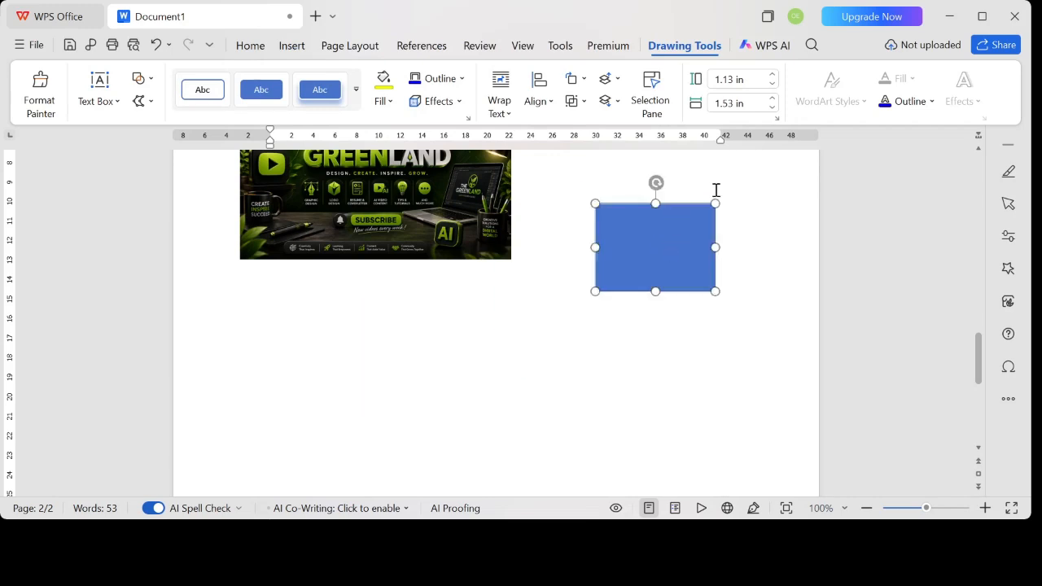
pyautogui.moveTo(716, 204)
pyautogui.mouseDown()
pyautogui.moveTo(667, 230)
pyautogui.moveTo(718, 193)
pyautogui.mouseUp()
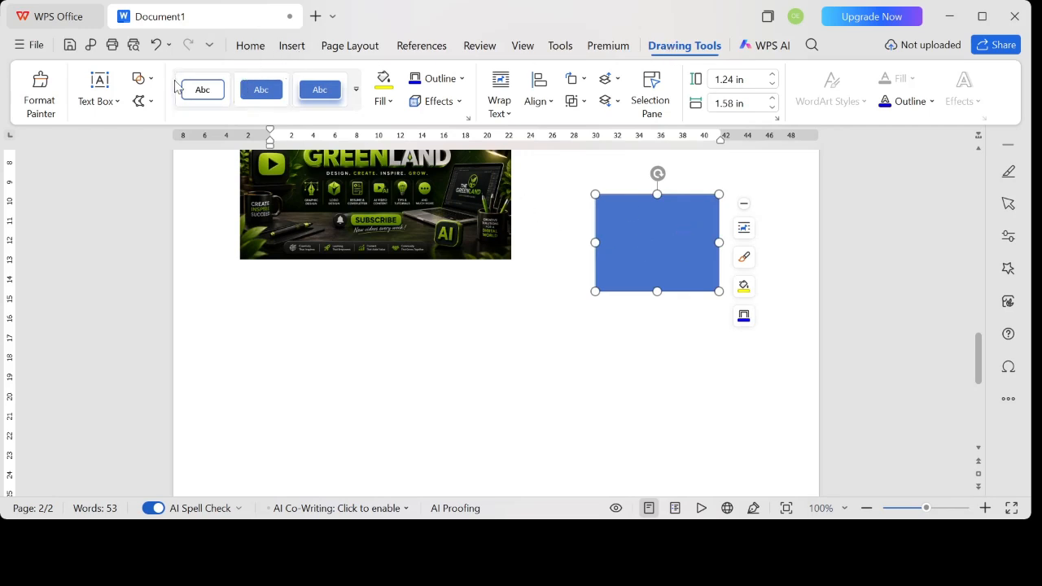
# Apply the solid green preset shape style with a soft shadow to the rectangle
pyautogui.click(356, 90)
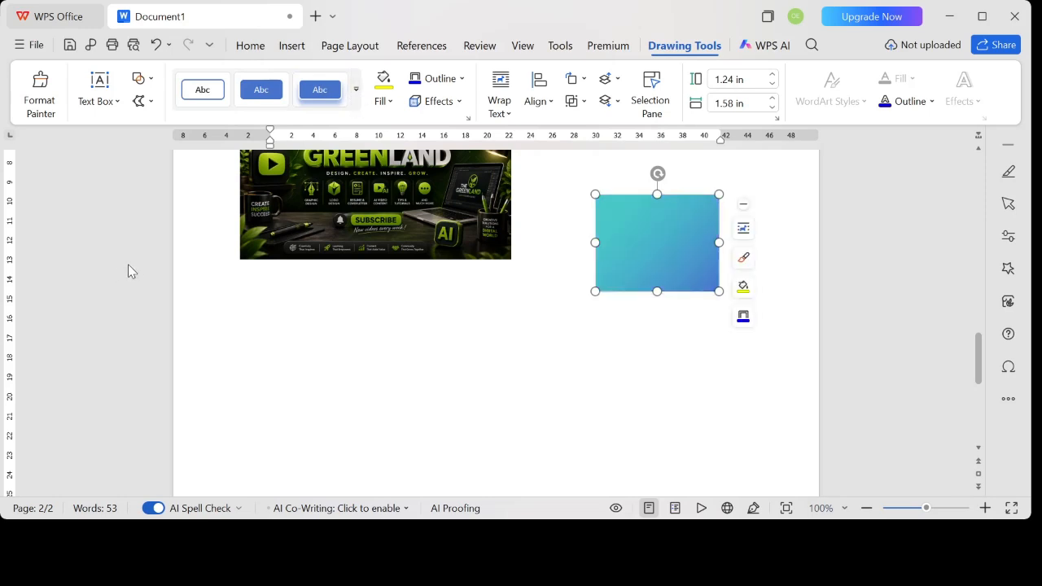
pyautogui.click(291, 301)
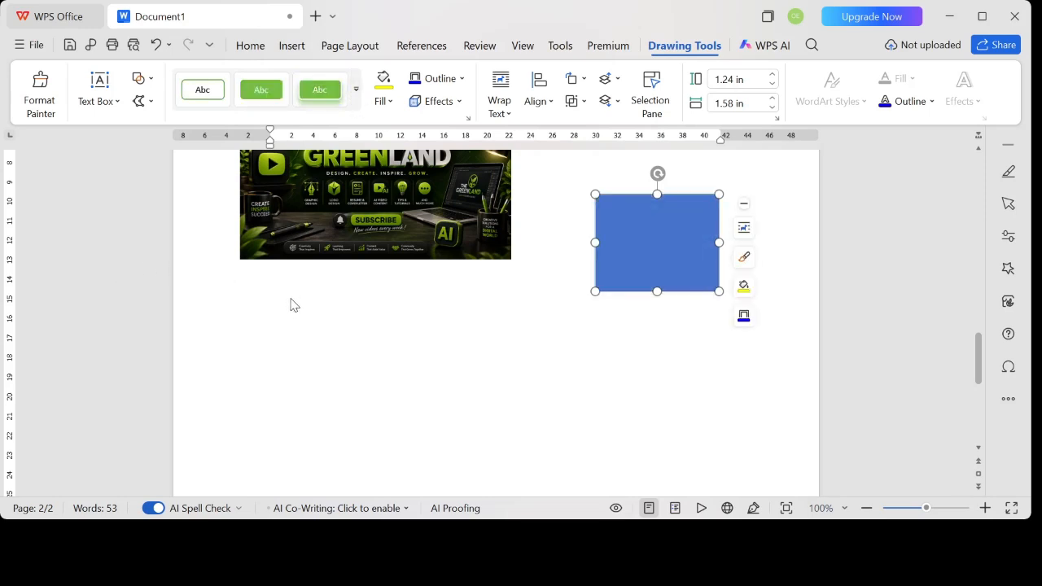
pyautogui.click(219, 185)
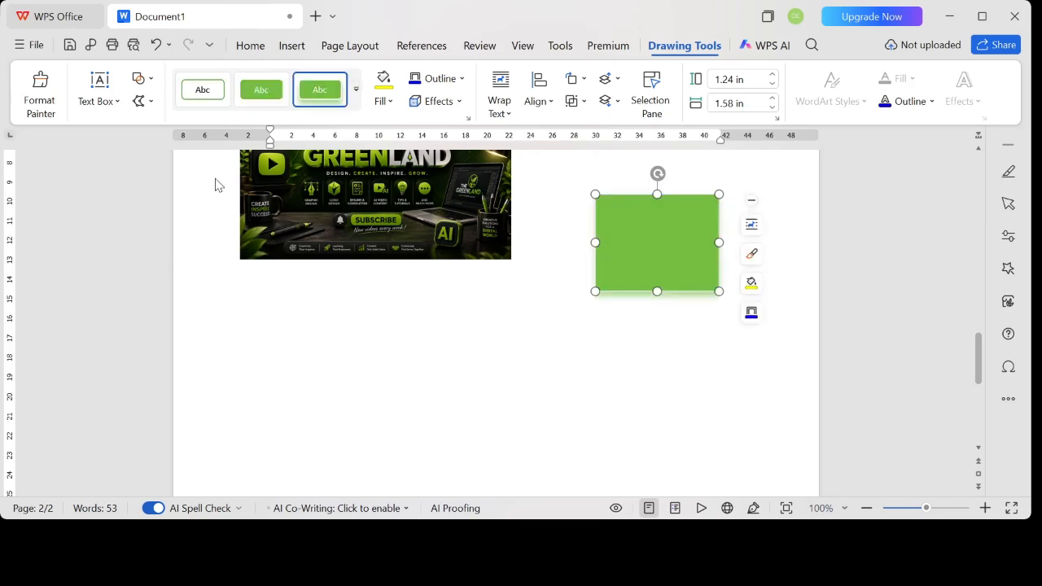
pyautogui.click(393, 314)
# Apply an inner shadow effect along the upper and left edges of the green rectangle
pyautogui.click(617, 238)
pyautogui.click(455, 102)
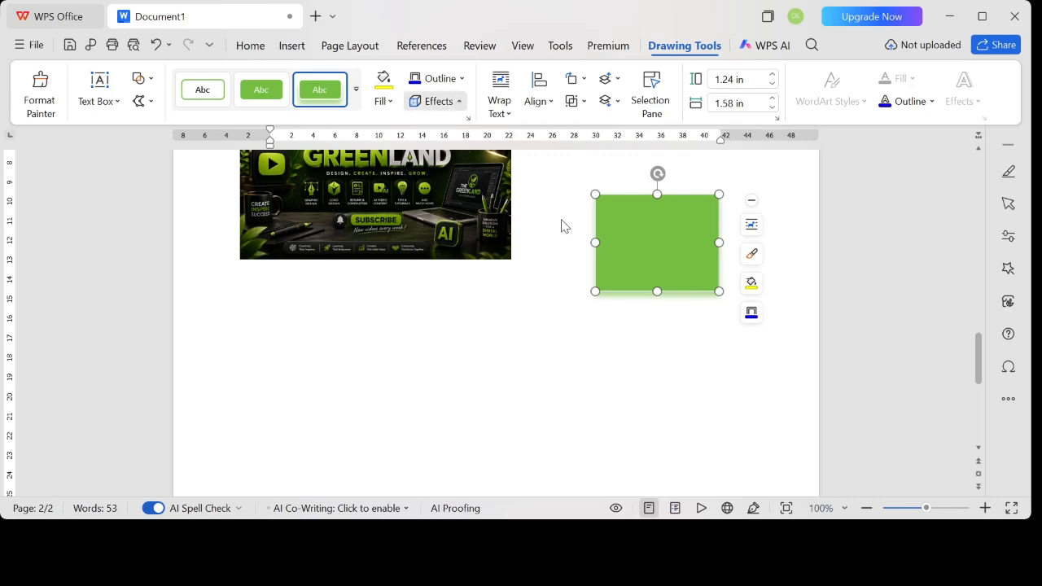
pyautogui.click(563, 328)
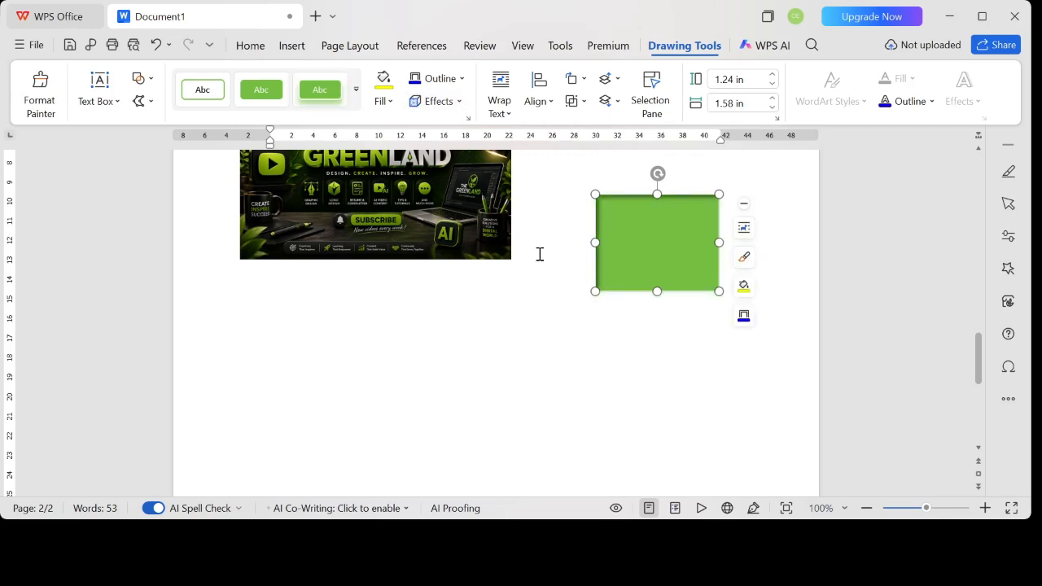